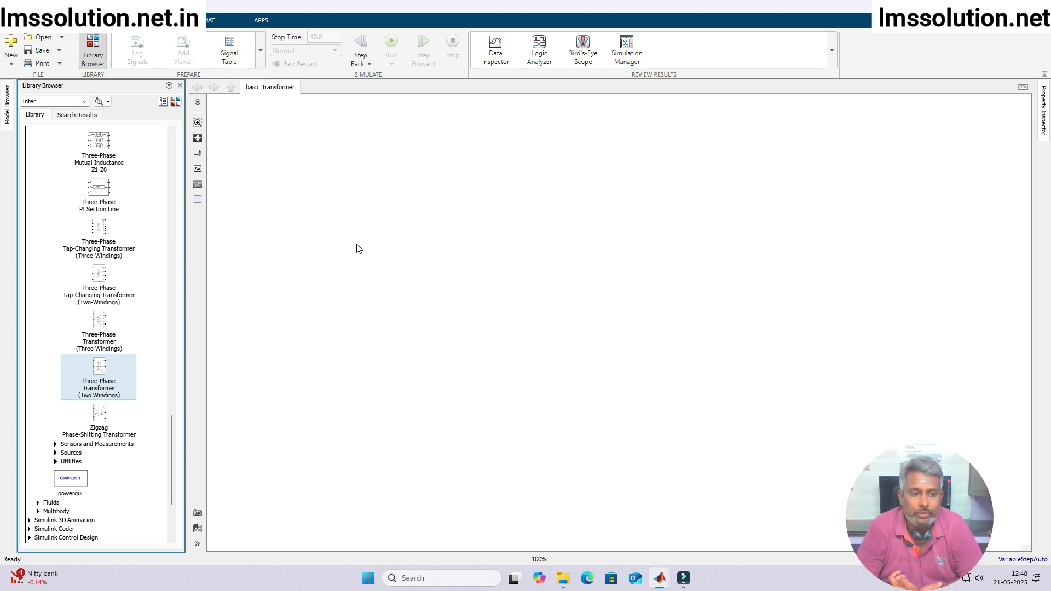
- Add a Three-Phase Transformer (Two Windings) block from the Specialized Power Systems Power Grid Elements library to the empty model
scroll(134, 338, "up", 3)
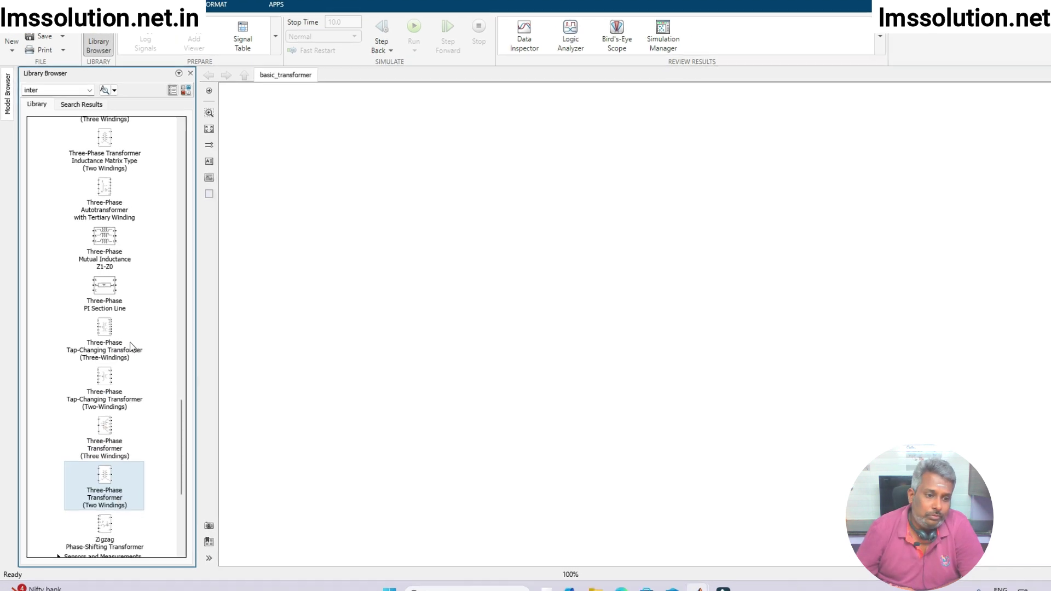
scroll(130, 346, "up", 10)
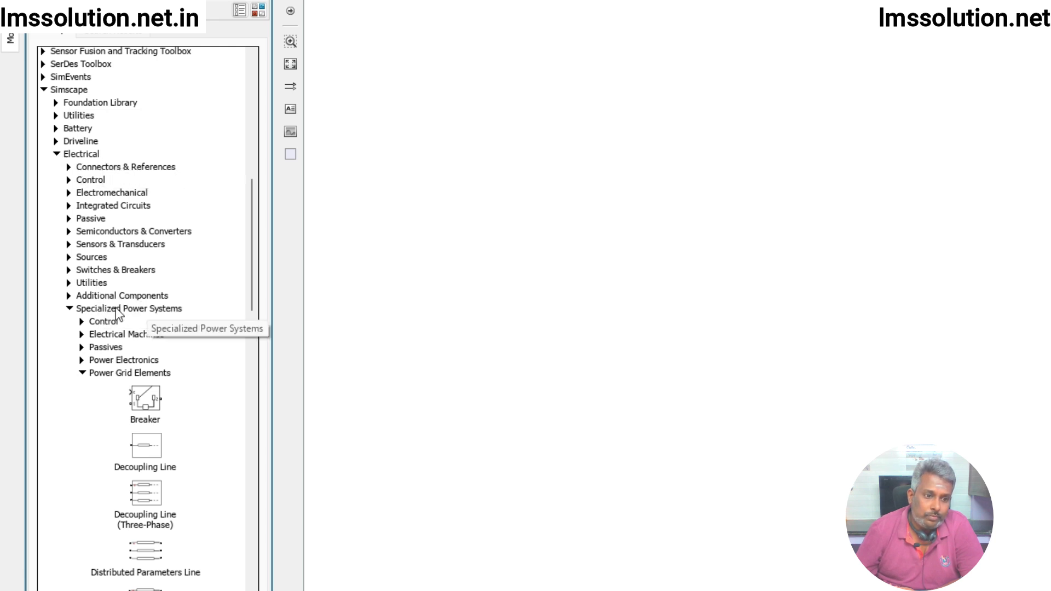
scroll(116, 313, "down", 3)
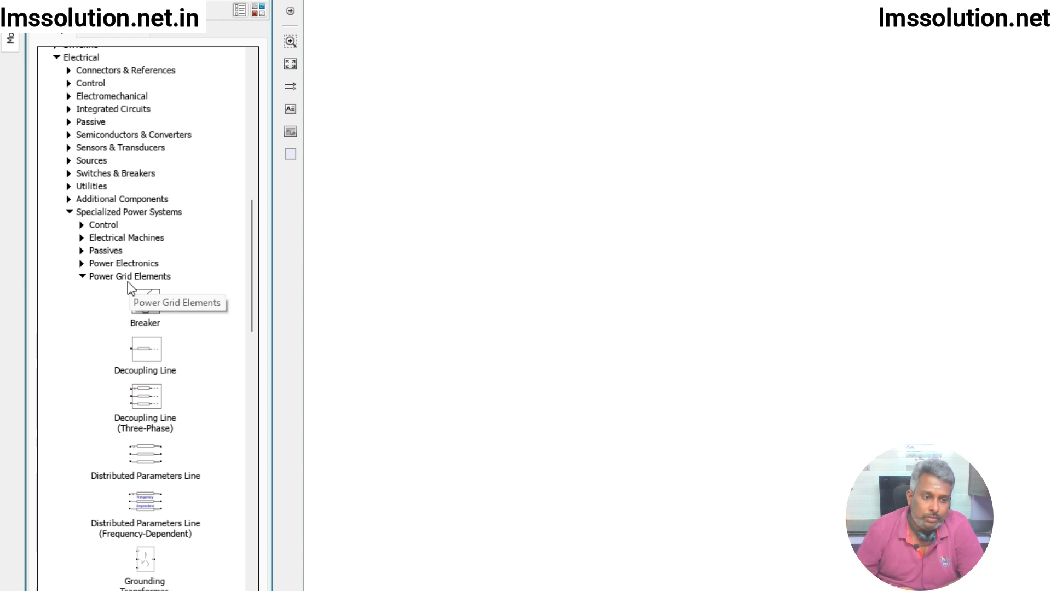
scroll(127, 281, "down", 5)
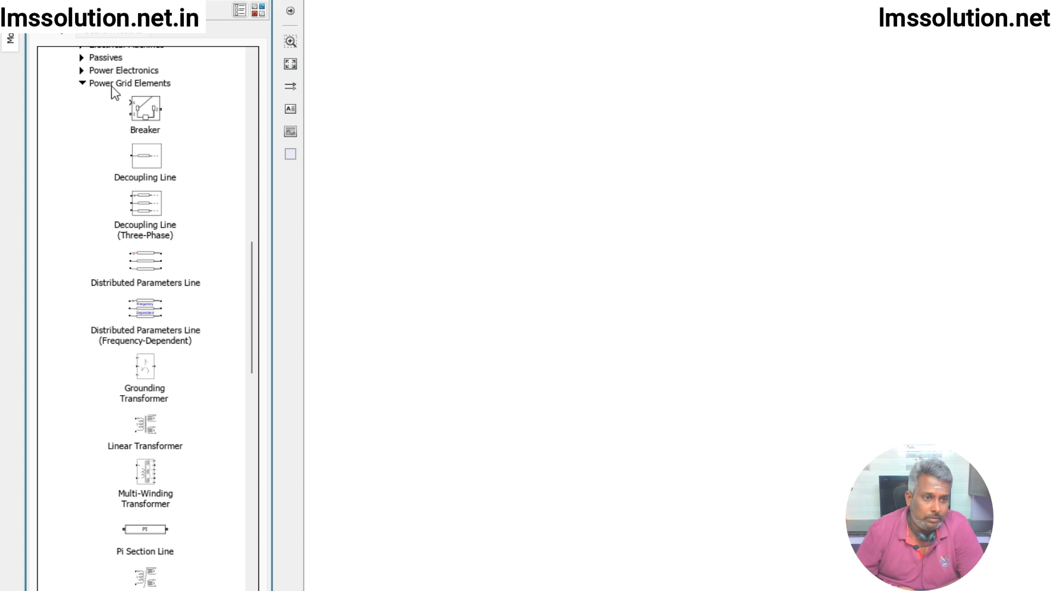
scroll(164, 212, "down", 10)
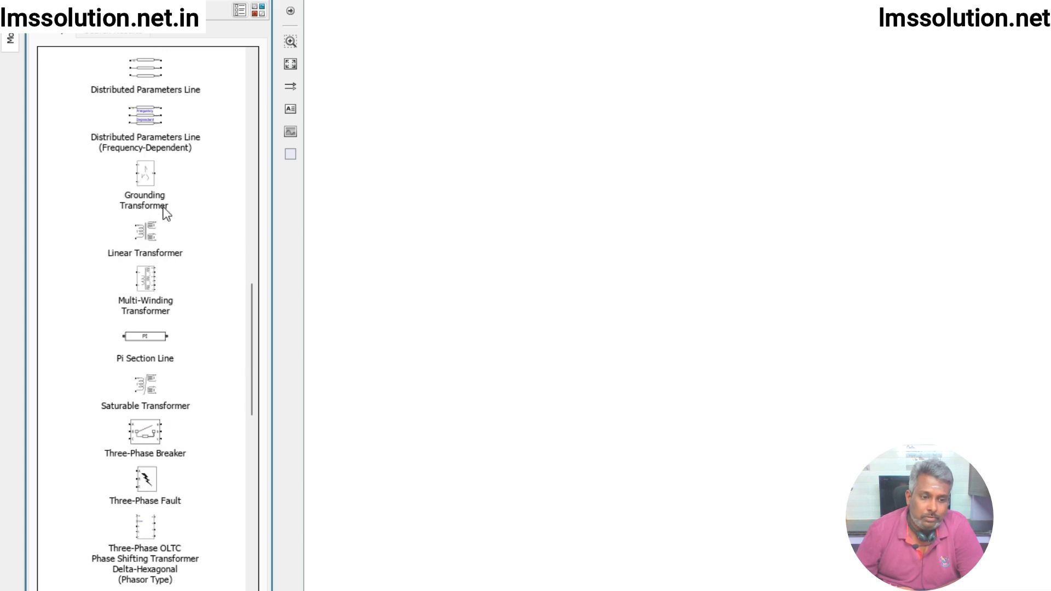
scroll(164, 211, "down", 13)
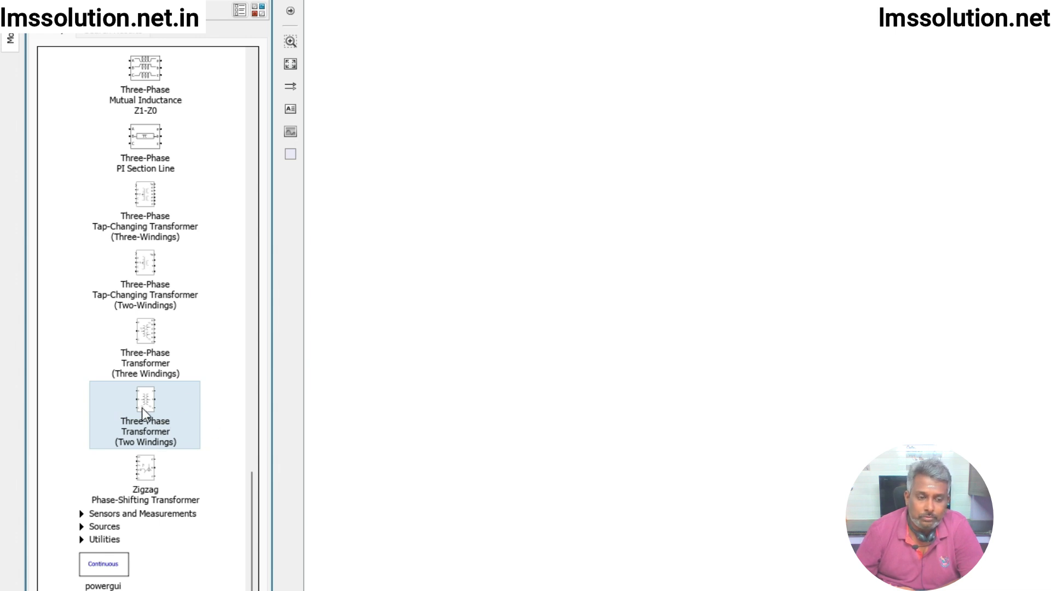
left_click_drag(774, 260, 774, 284)
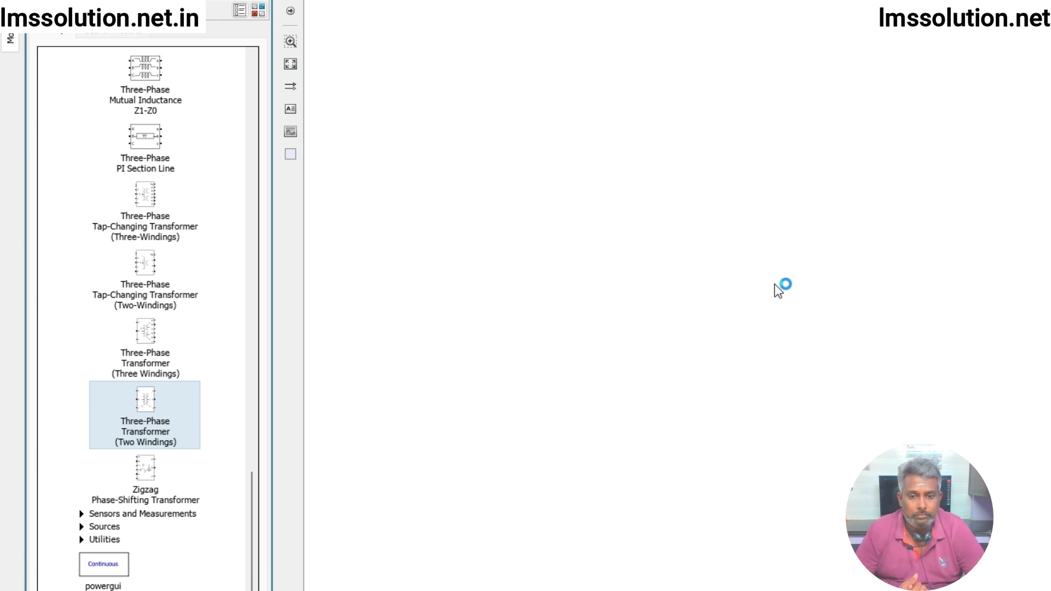
left_click(146, 470)
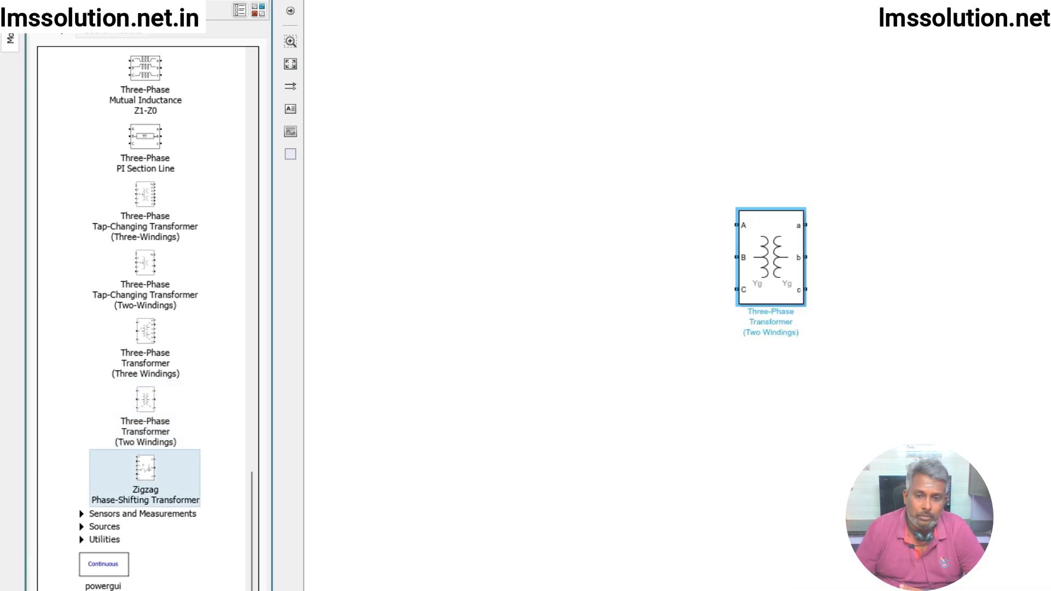
left_click(768, 268)
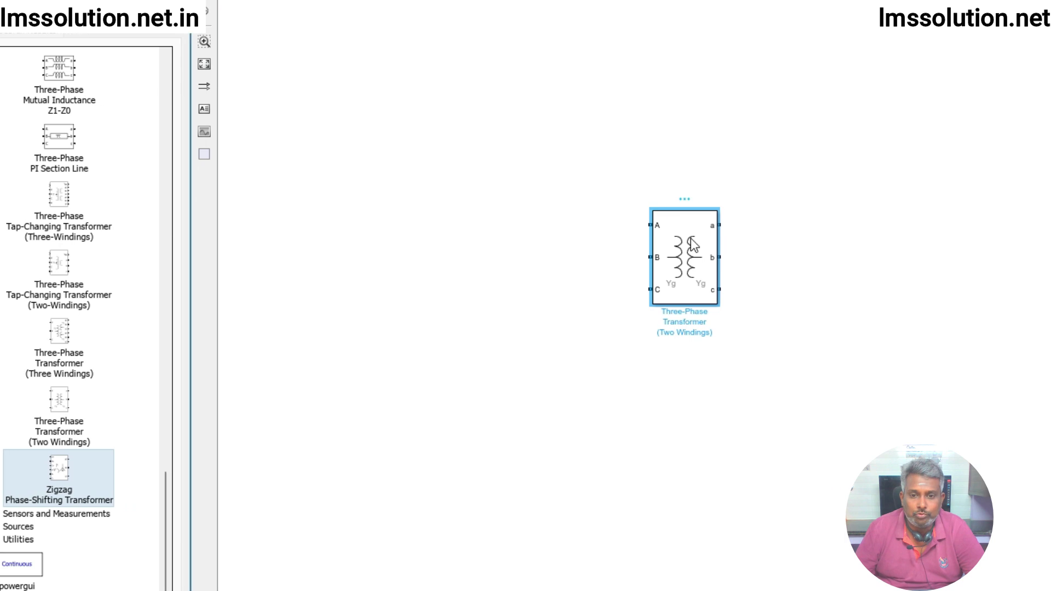
scroll(692, 243, "up", 4)
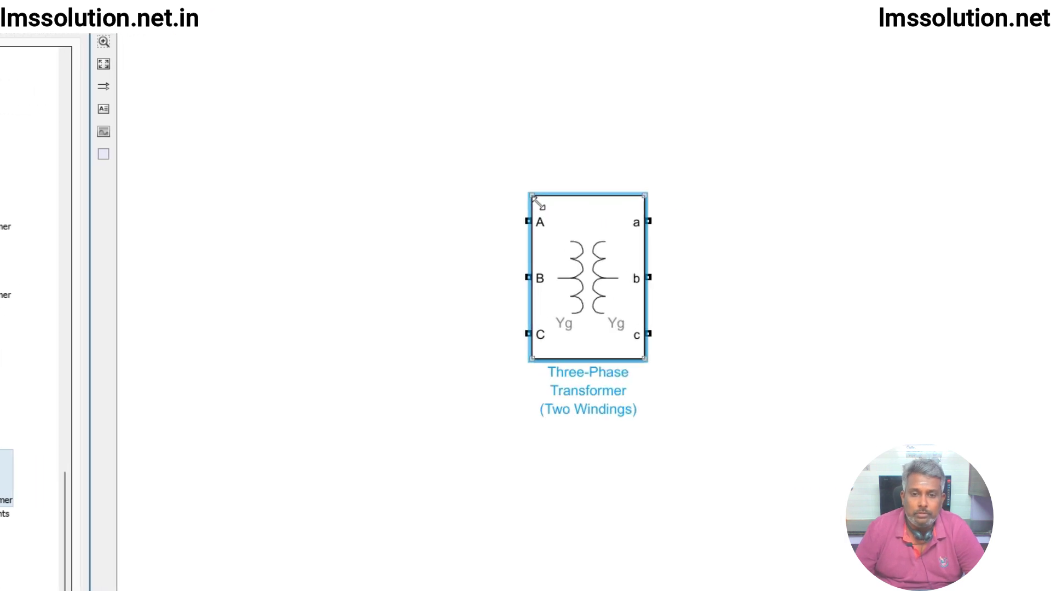
left_click(520, 254)
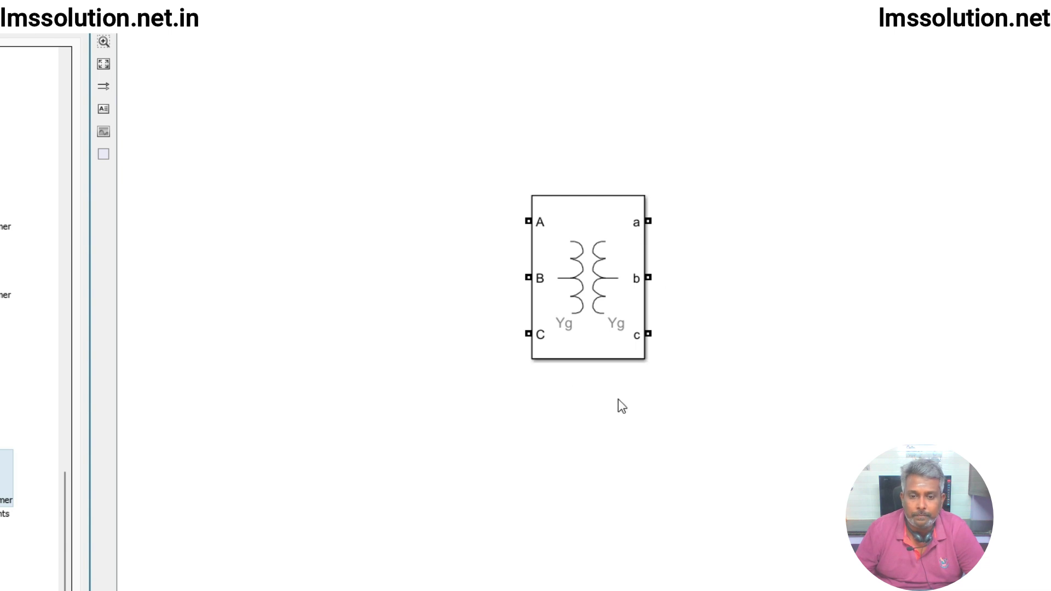
- Open the transformer's block parameters and examine the connection options for winding 1 and winding 2
left_click(600, 290)
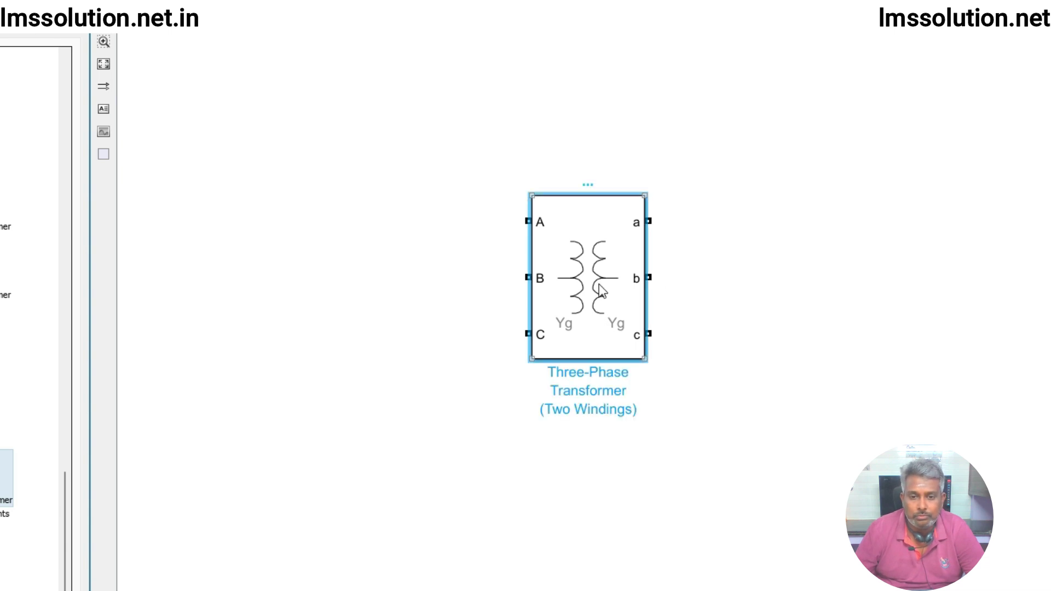
double_click(600, 290)
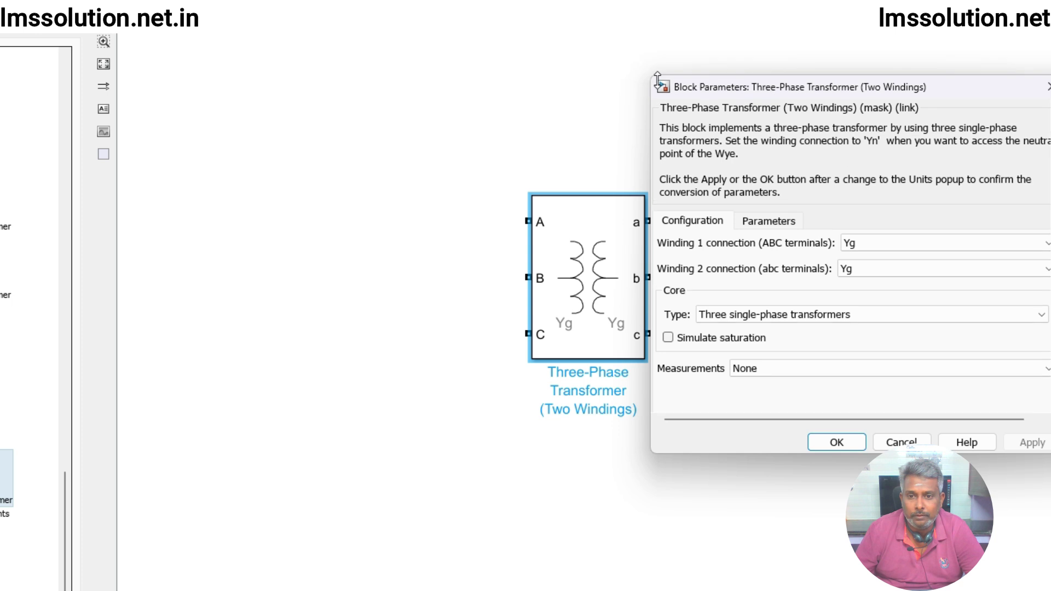
left_click_drag(716, 87, 420, 70)
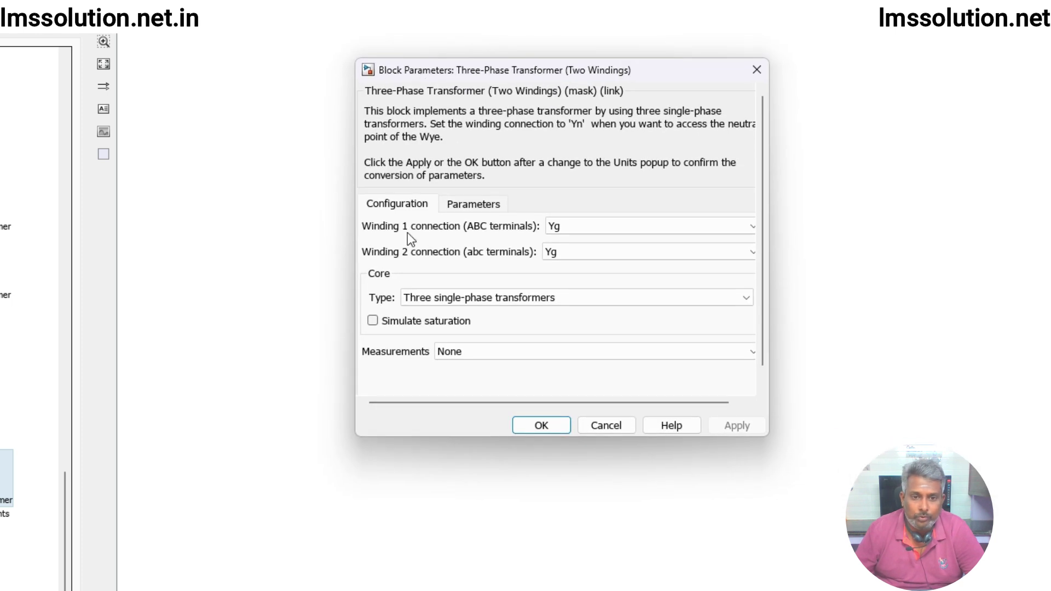
left_click(606, 229)
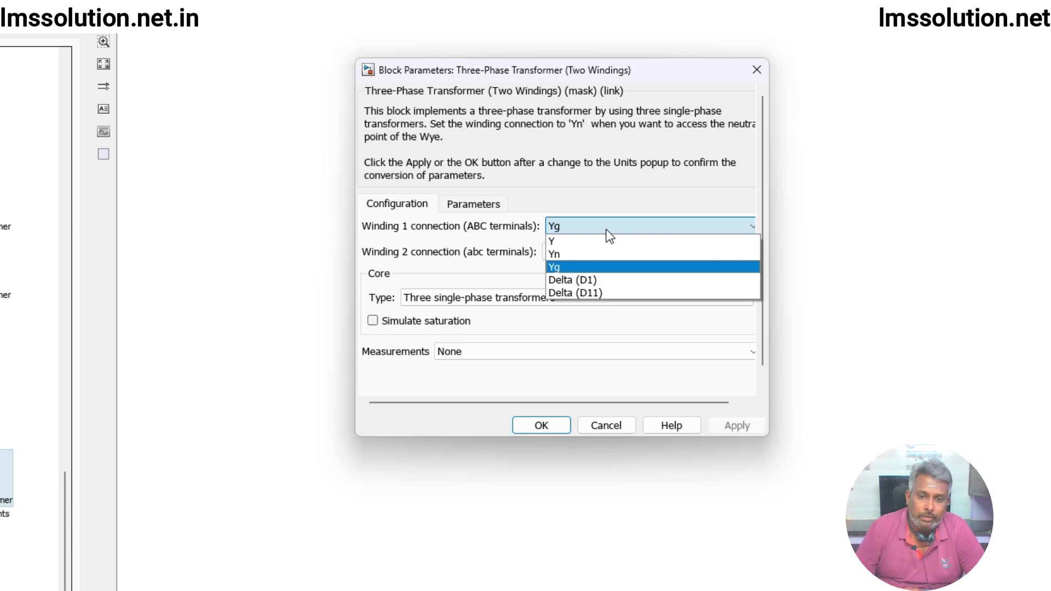
left_click(605, 228)
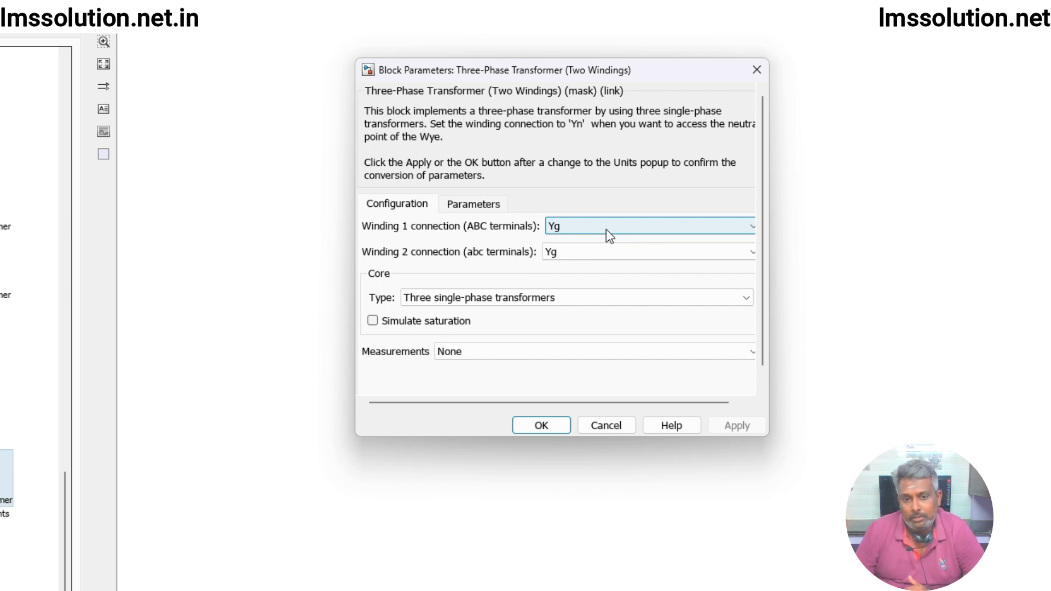
left_click(579, 254)
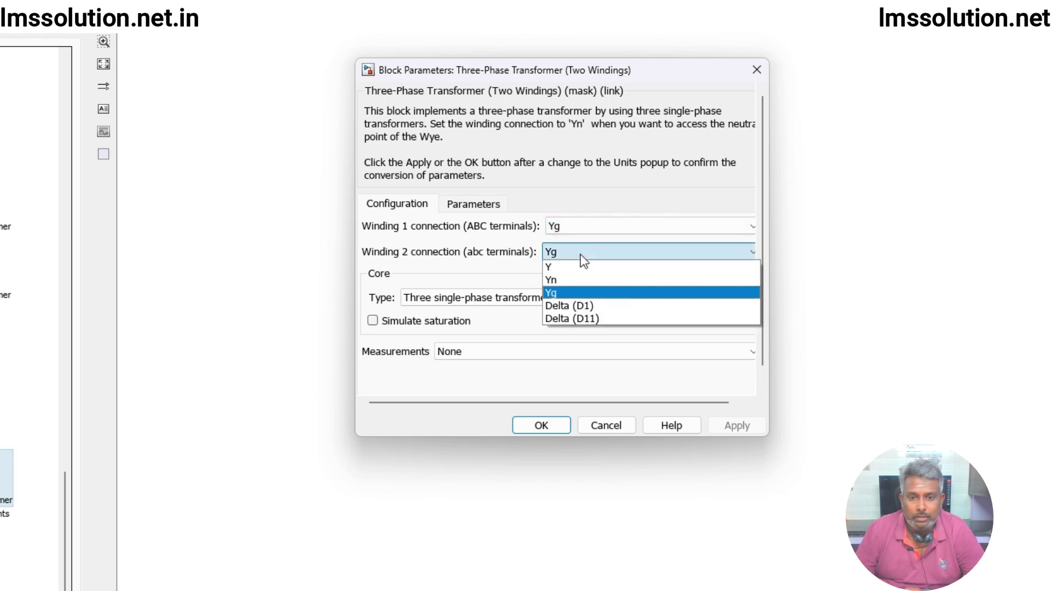
left_click(580, 254)
left_click_drag(550, 70, 481, 69)
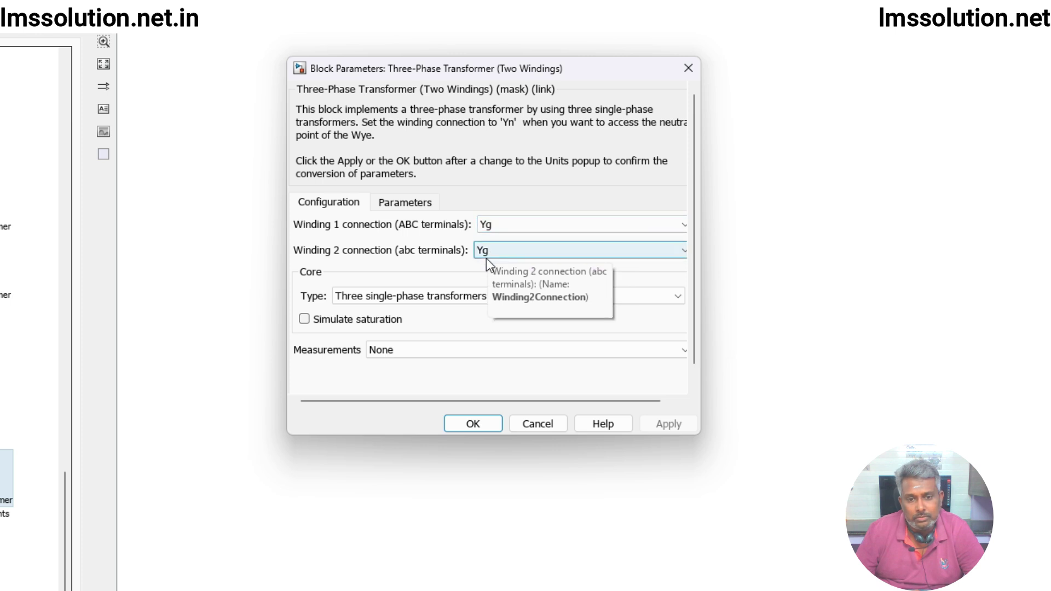
- Review the transformer's nominal power and frequency, winding 1 and 2 parameters, and magnetization resistance and inductance, and close its parameters
left_click(417, 202)
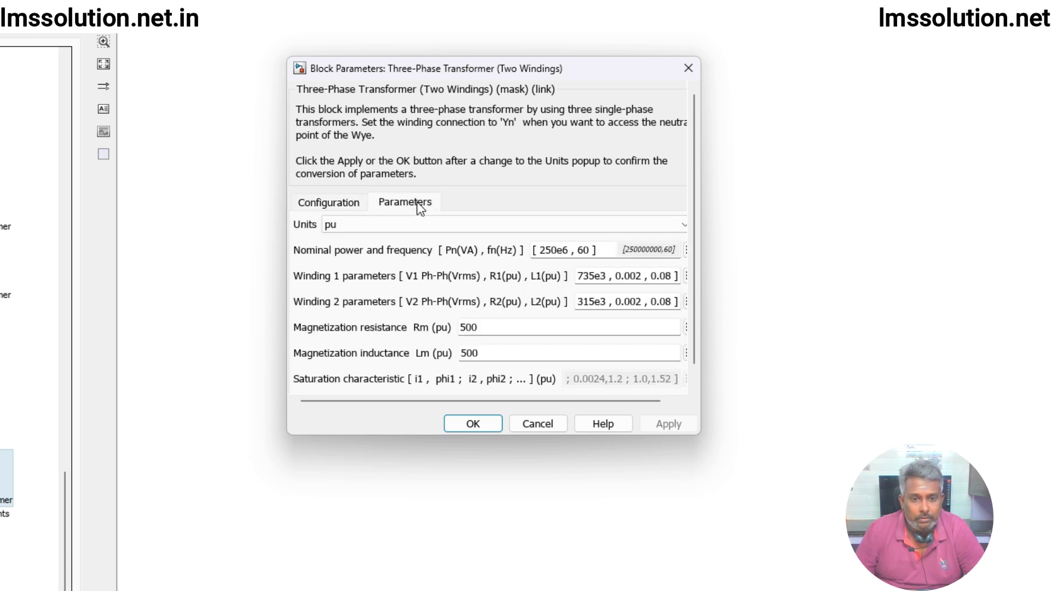
left_click_drag(699, 435, 774, 559)
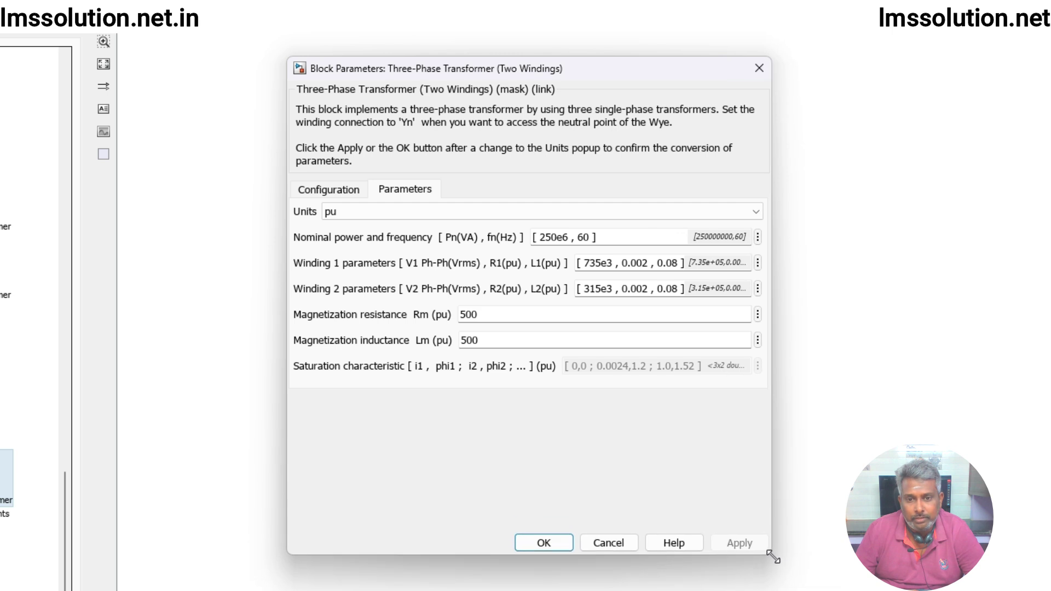
triple_click(601, 243)
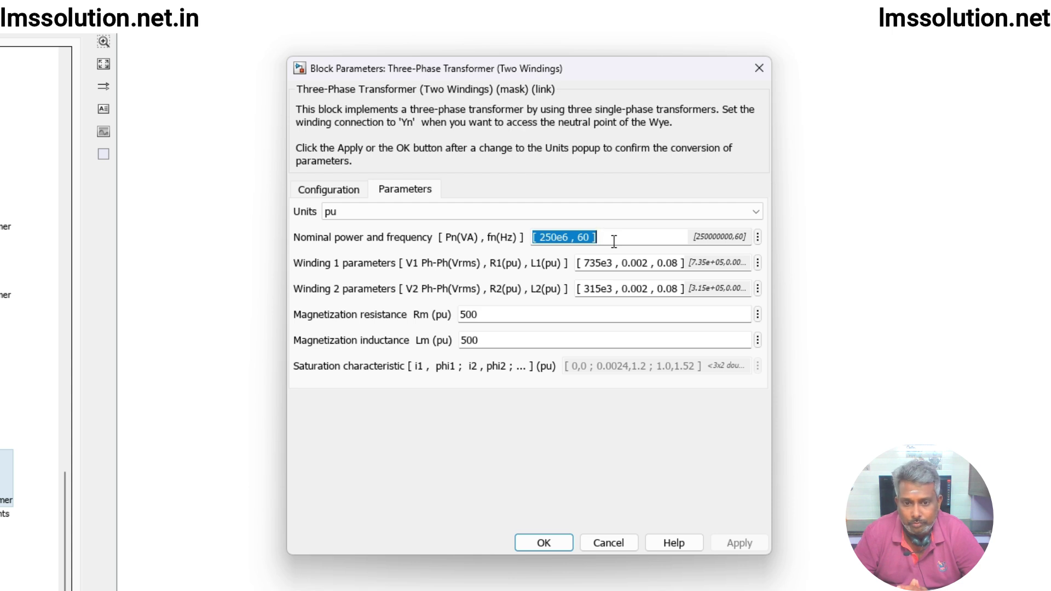
left_click(615, 264)
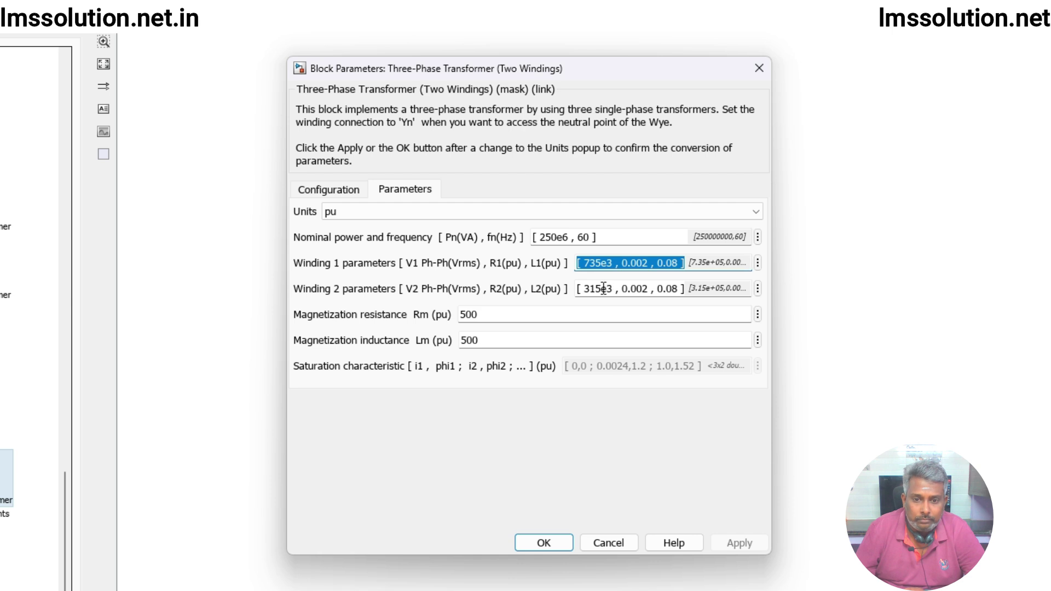
triple_click(603, 290)
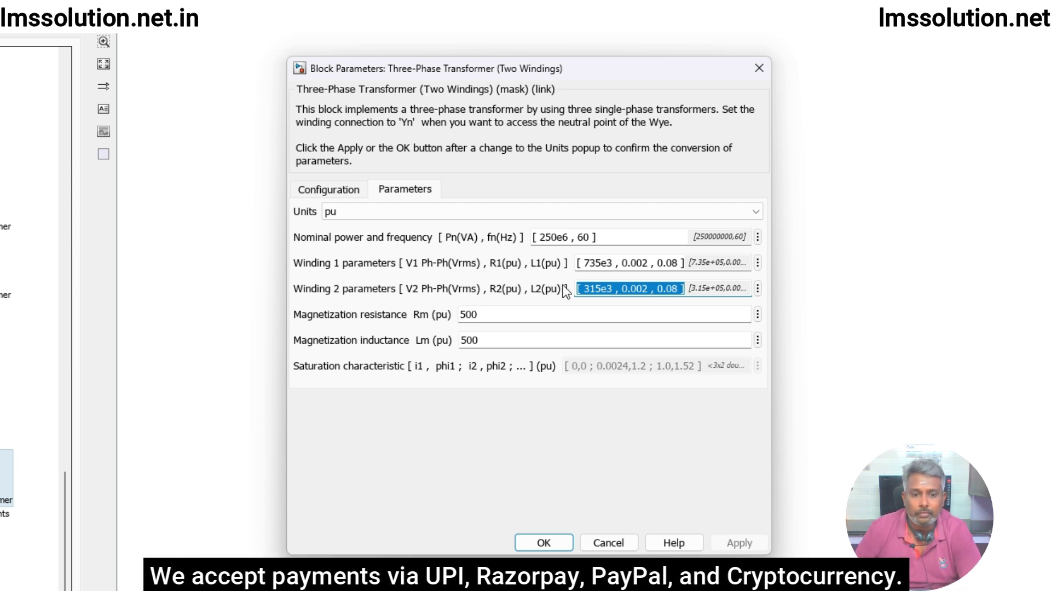
double_click(490, 314)
double_click(490, 341)
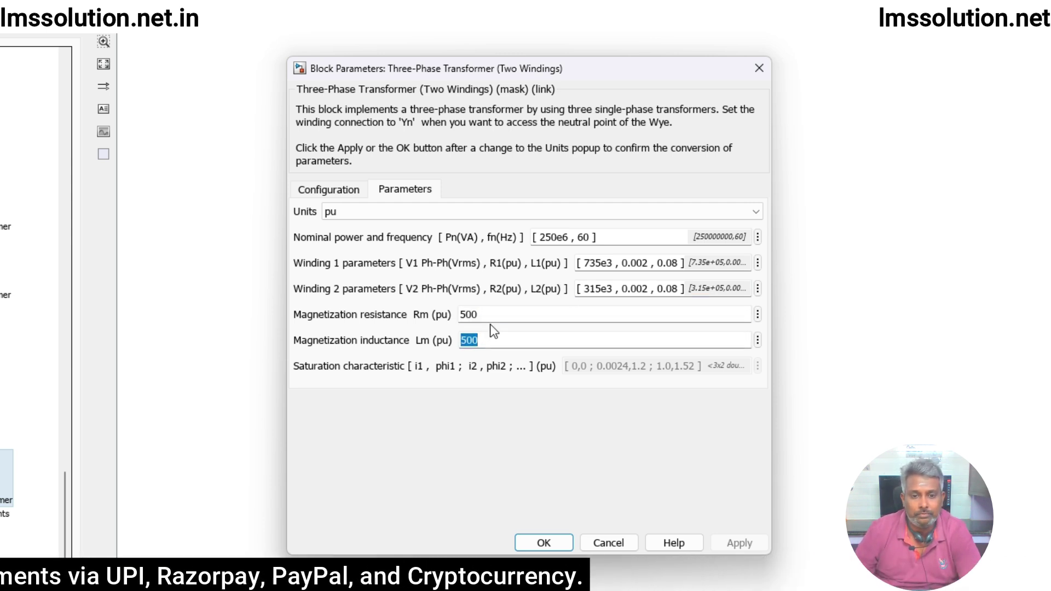
double_click(491, 316)
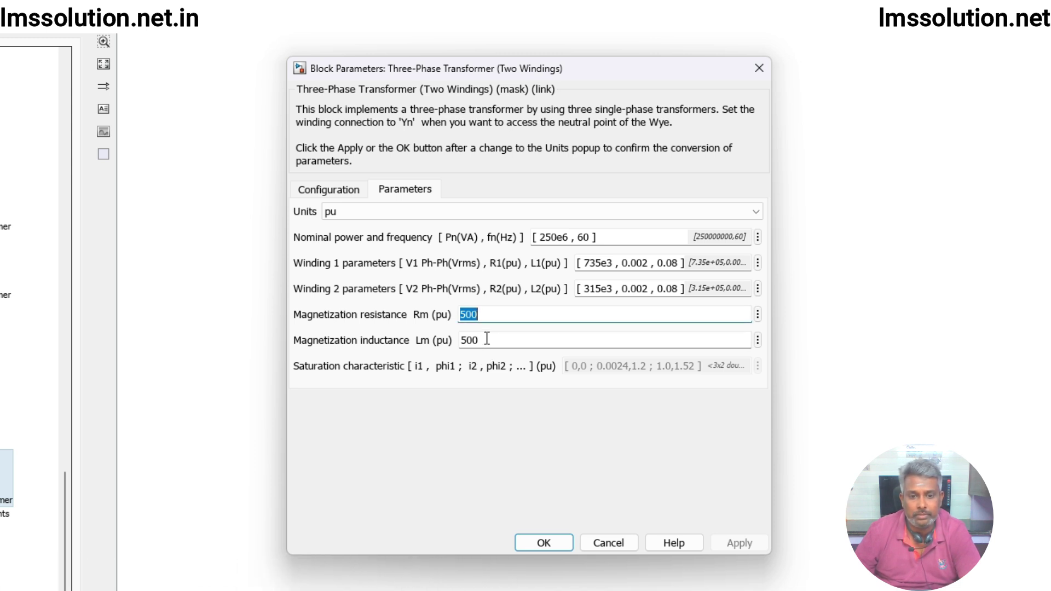
left_click_drag(622, 262, 578, 263)
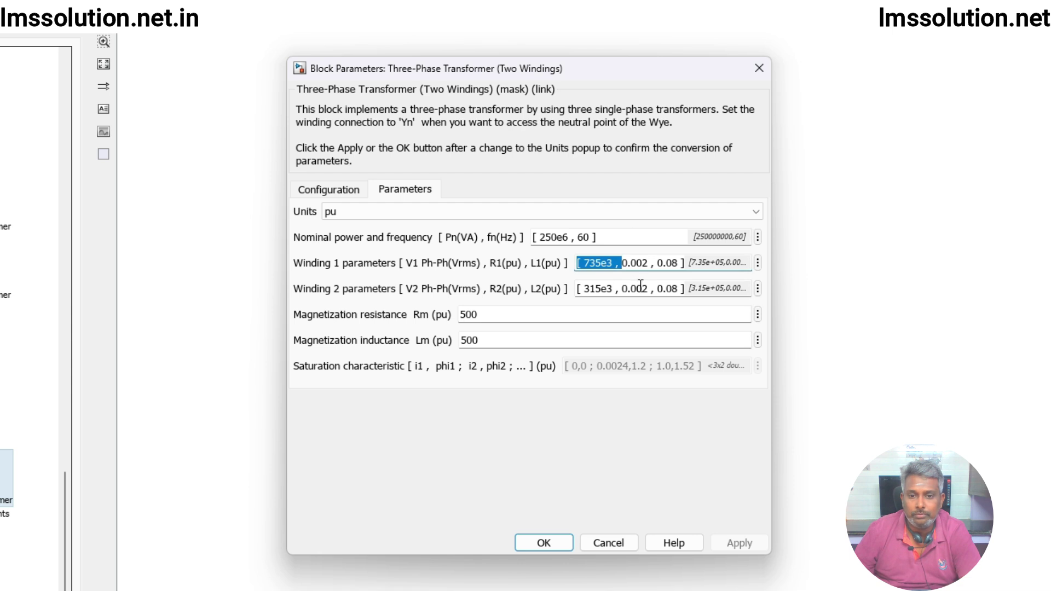
triple_click(640, 286)
triple_click(622, 239)
triple_click(614, 262)
triple_click(576, 241)
left_click(583, 238)
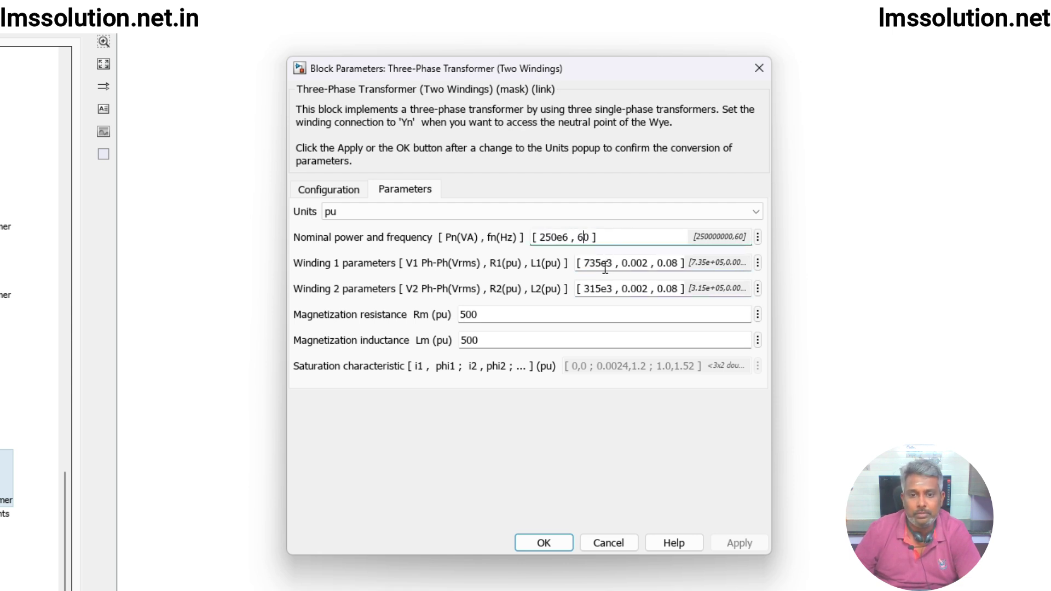
triple_click(599, 265)
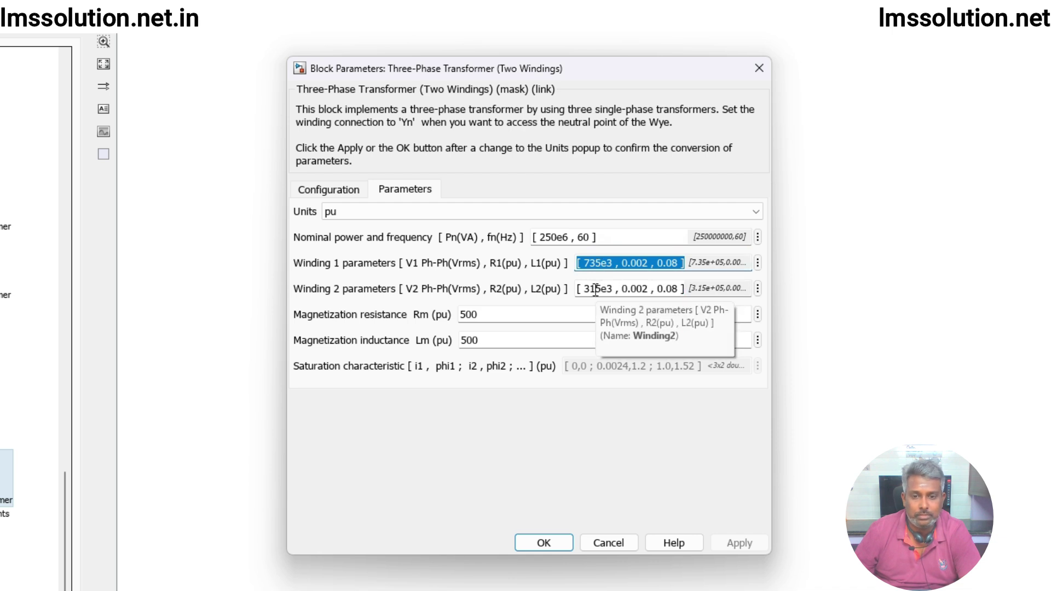
triple_click(595, 290)
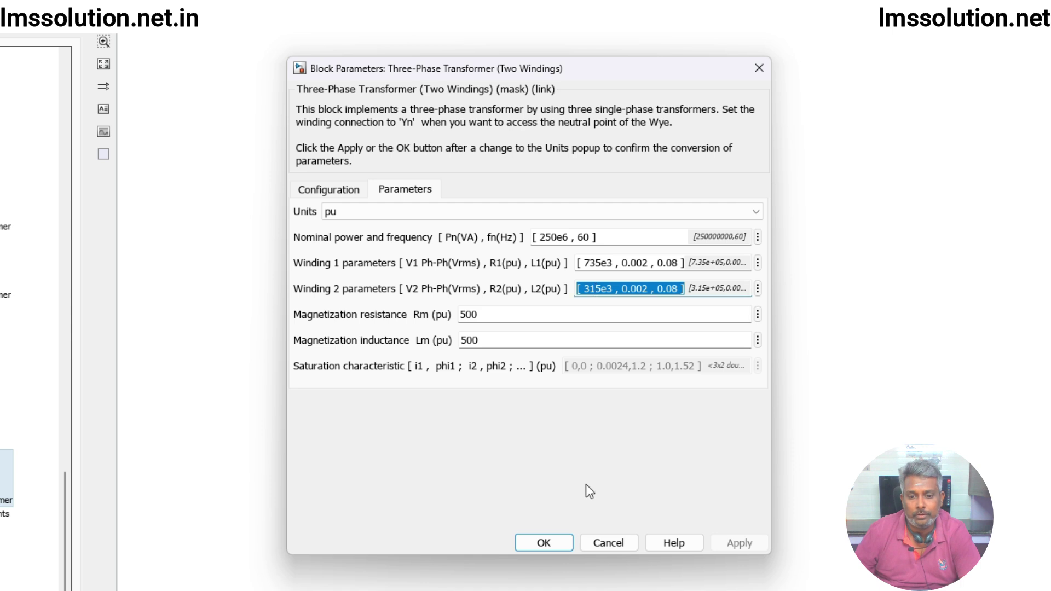
left_click(545, 542)
left_click(651, 263)
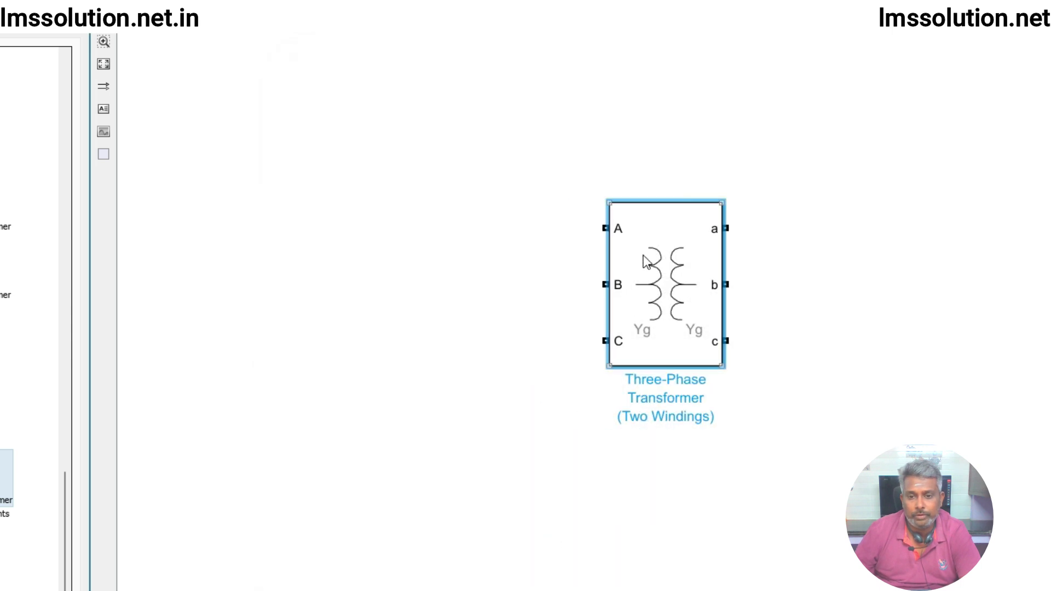
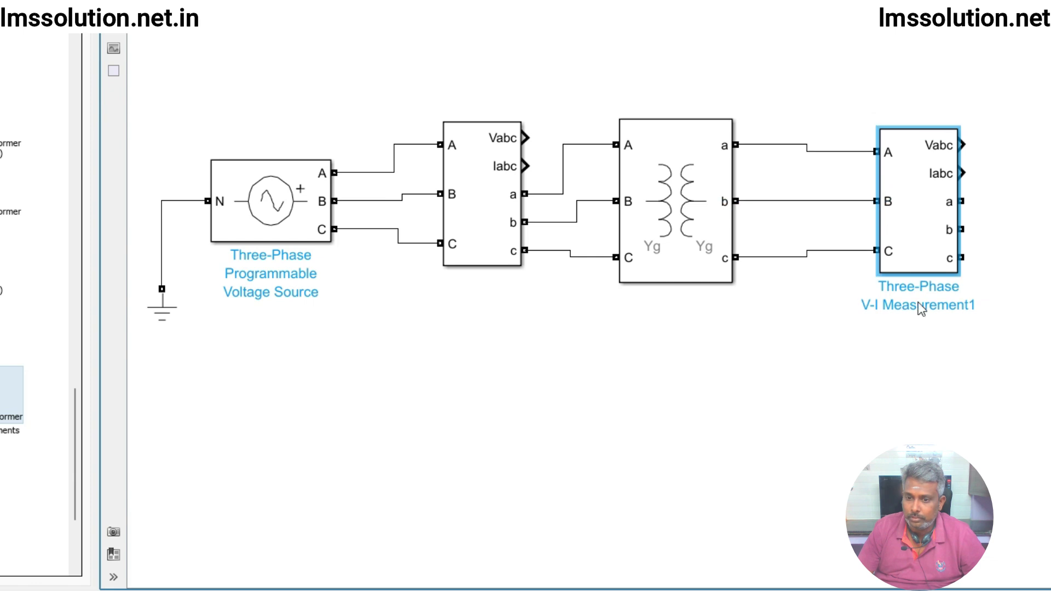
- Add a Three-Phase Series RLC Load block to the model near the transformer's secondary-side V-I measurement
left_click(799, 274)
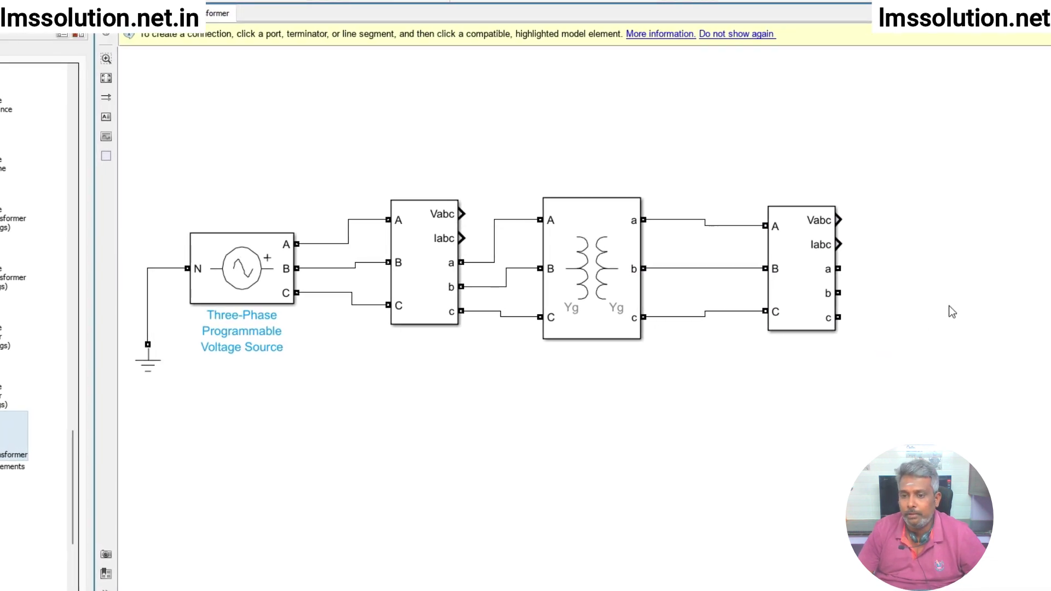
double_click(827, 407)
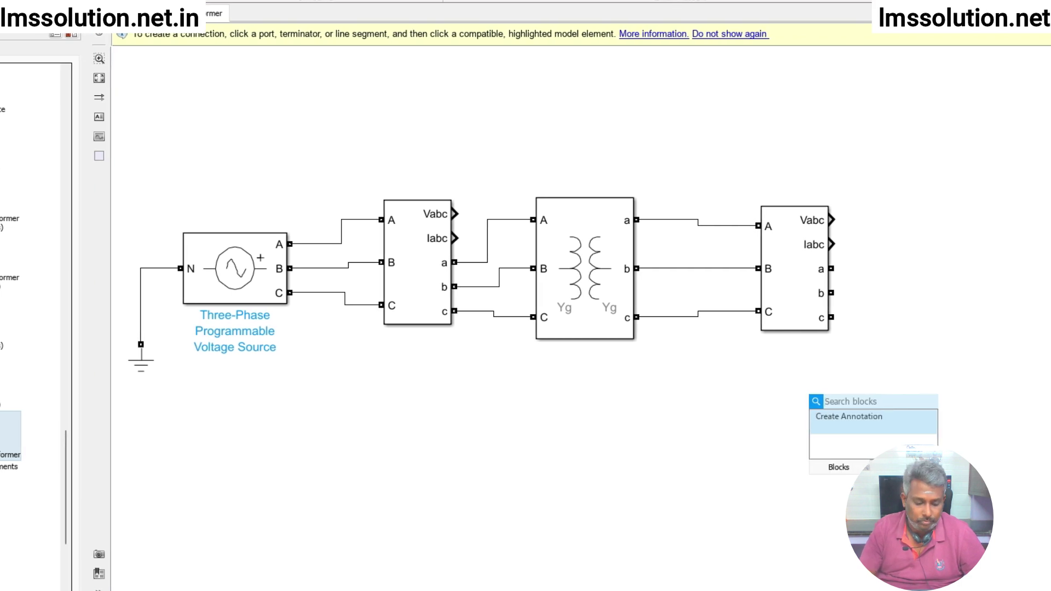
type("rlc l")
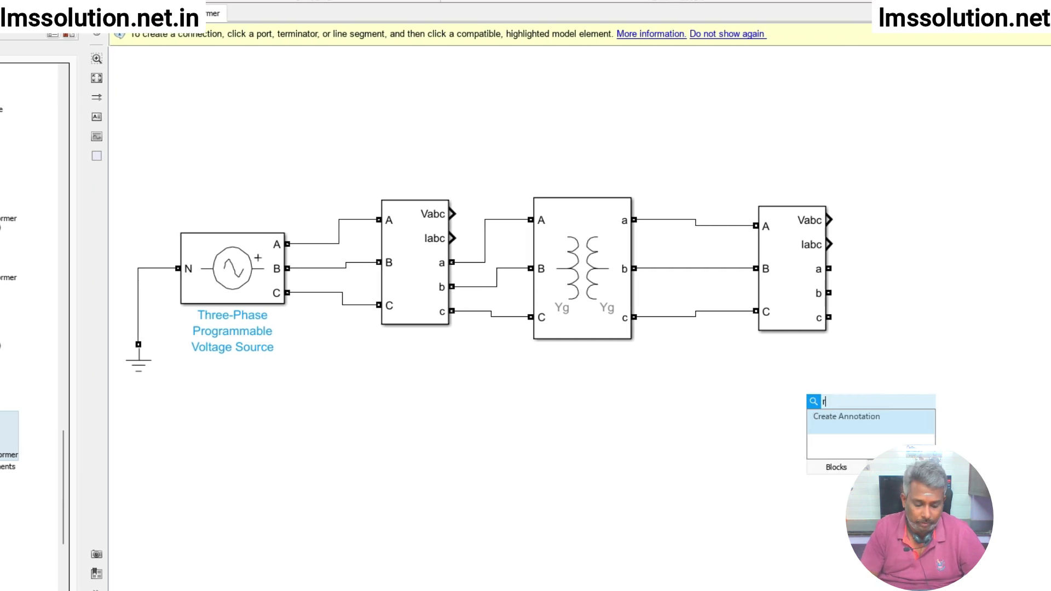
type("oad")
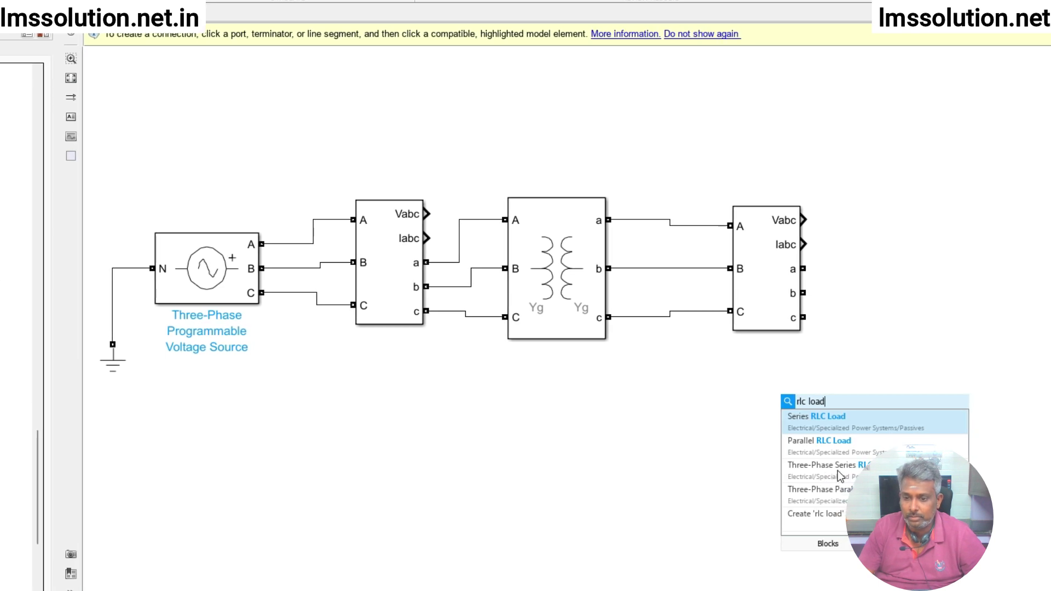
left_click(838, 472)
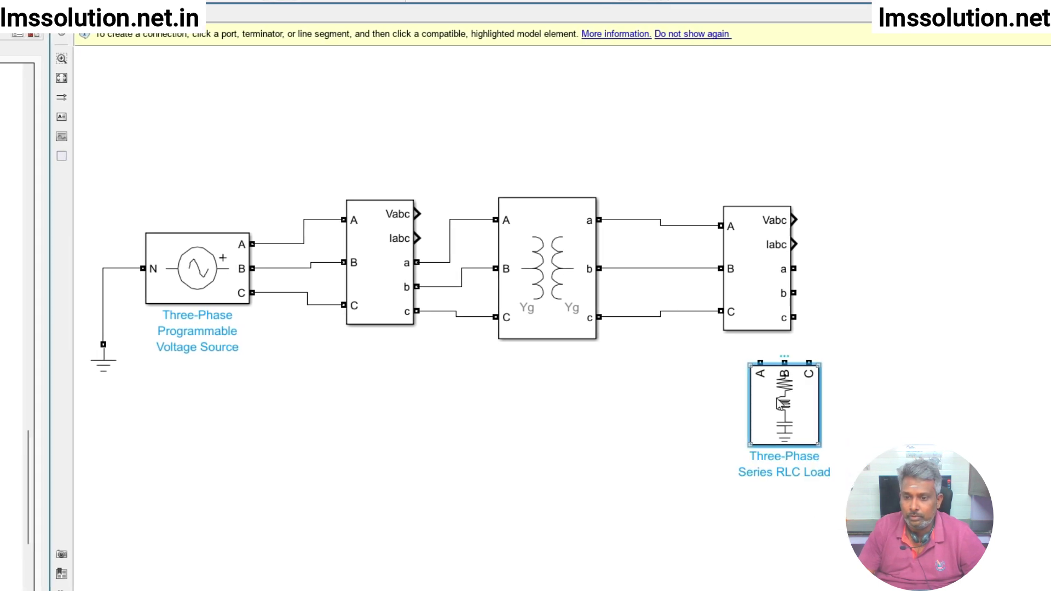
- Check the load's nominal voltage setting and the transformer's winding 2 phase-to-phase voltage in their block parameters
double_click(781, 404)
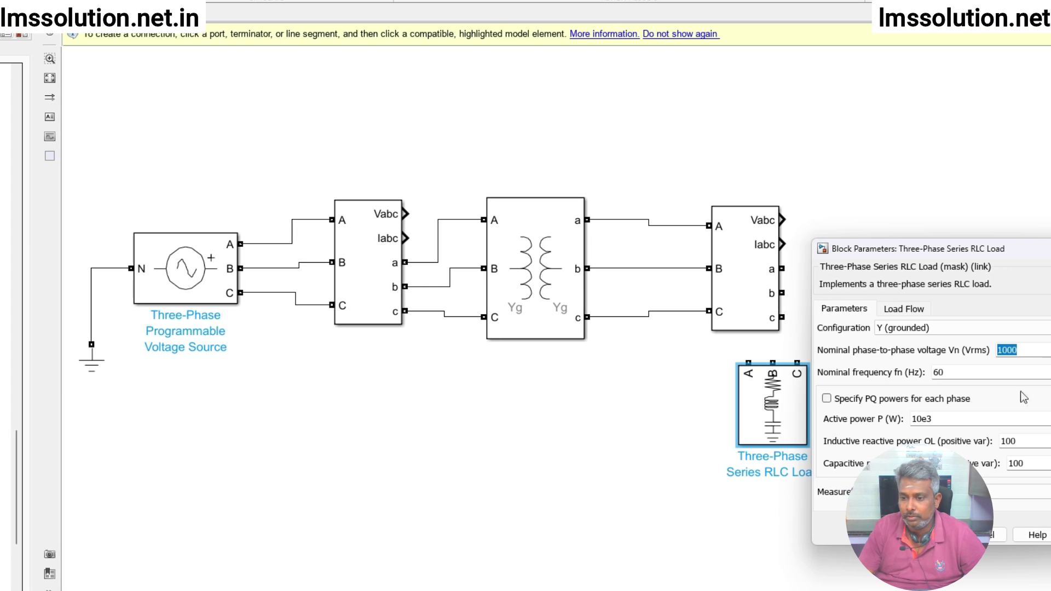
left_click(954, 535)
double_click(570, 286)
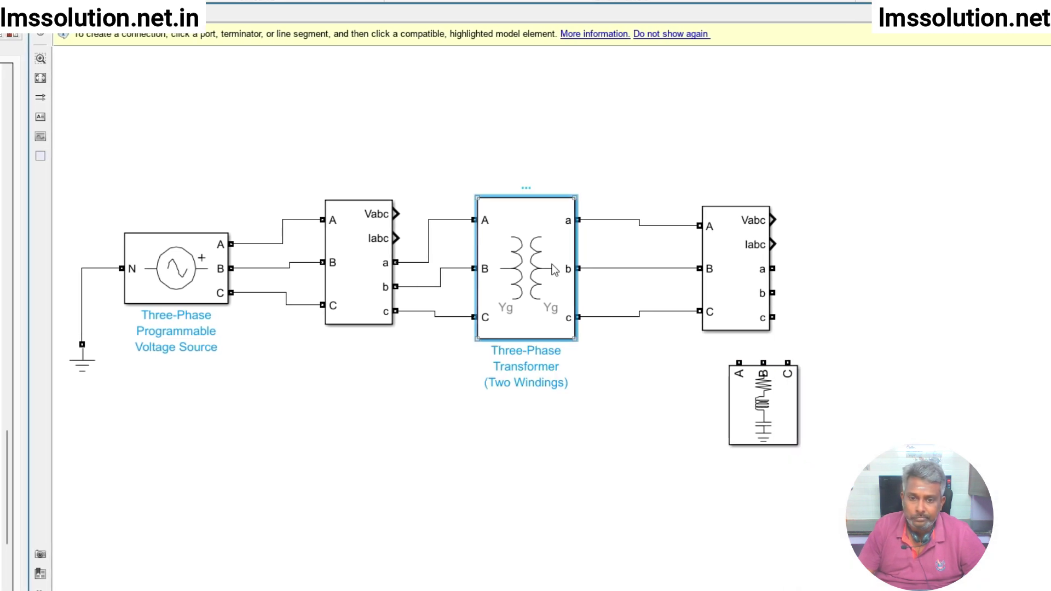
triple_click(865, 301)
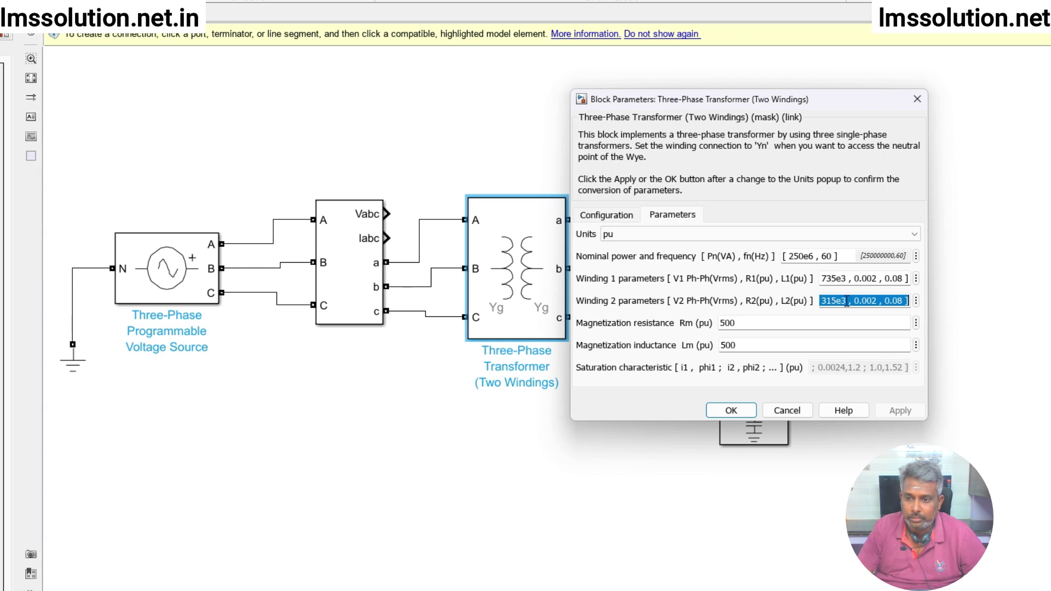
left_click(850, 301)
double_click(840, 300)
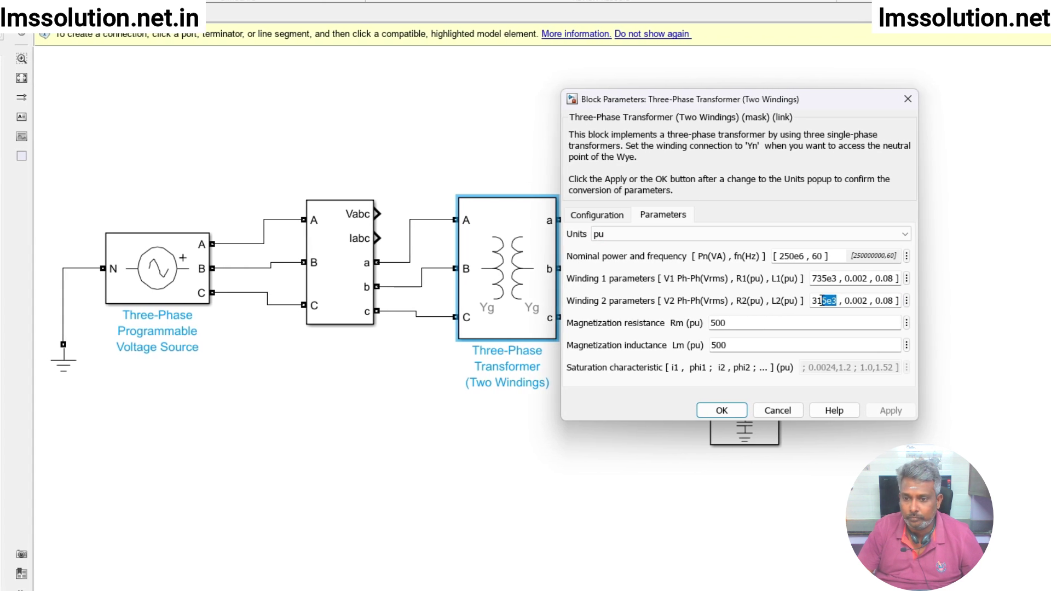
left_click(714, 411)
- Set the RLC load's nominal phase-to-phase voltage to 315e3 Vrms
double_click(736, 408)
double_click(979, 350)
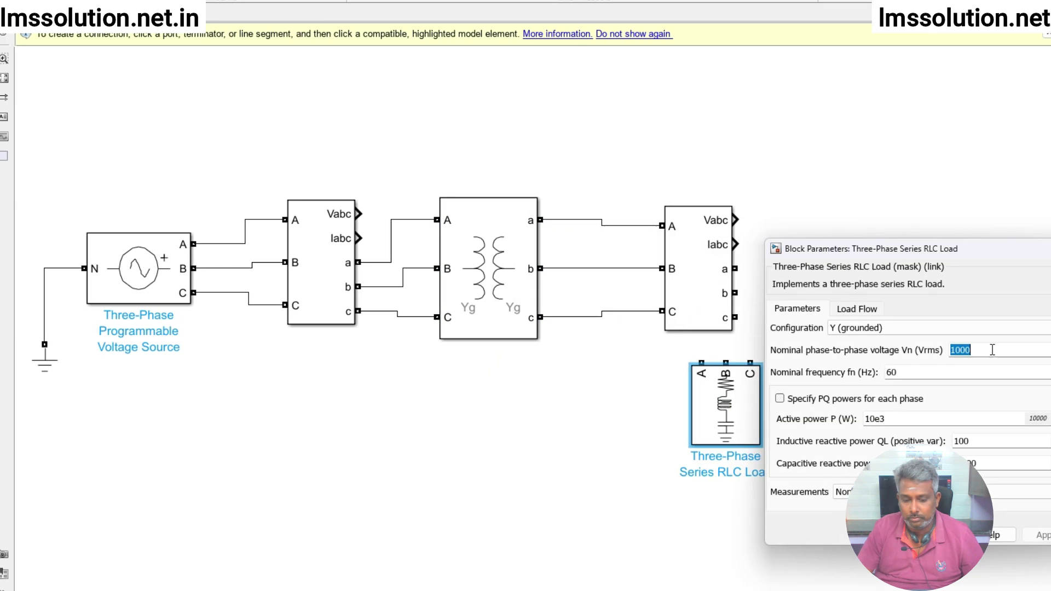
type("315e3")
key("Tab")
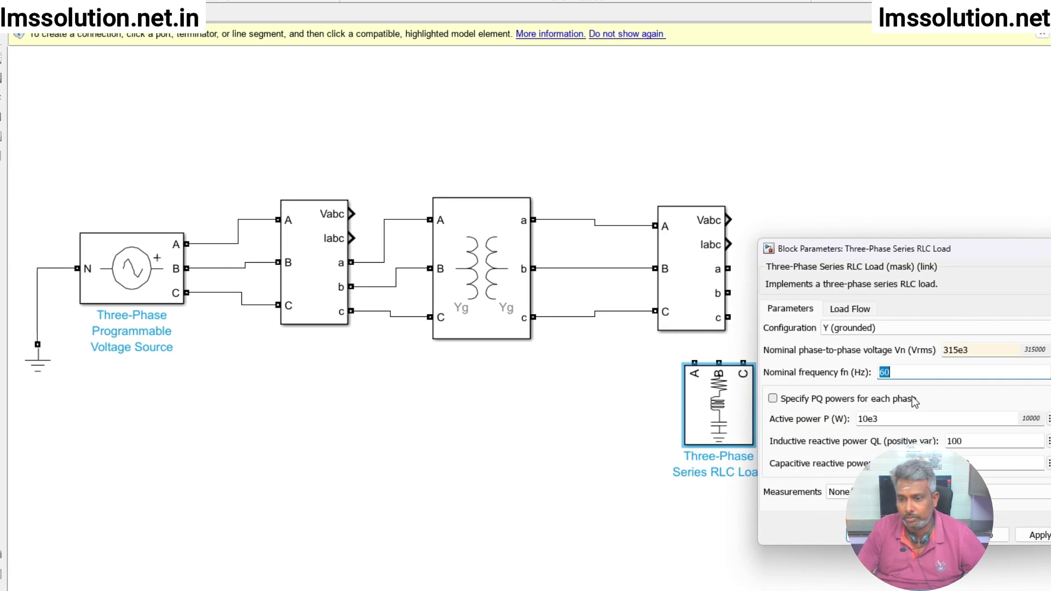
- Set the load's active power to 100e3 W and its inductive and capacitive reactive powers to 0, without specifying PQ powers per phase
left_click(913, 399)
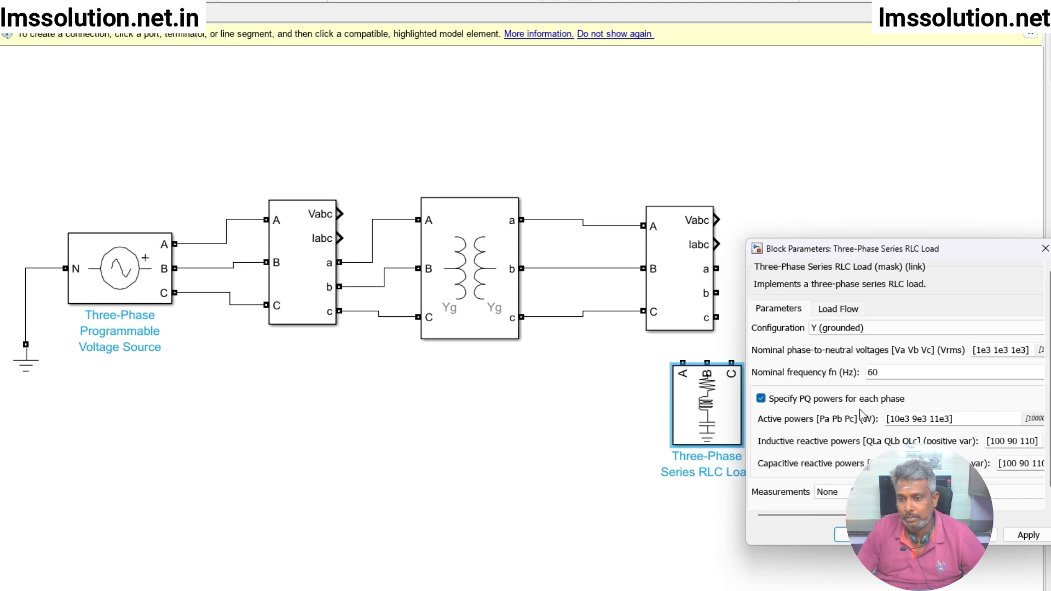
left_click(762, 398)
double_click(975, 441)
type("0")
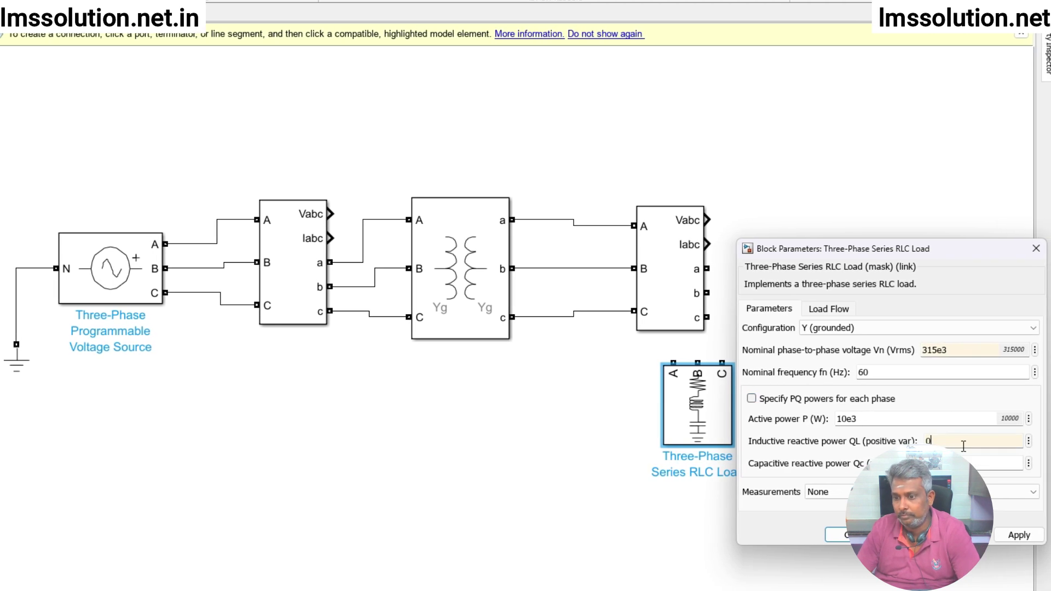
double_click(894, 419)
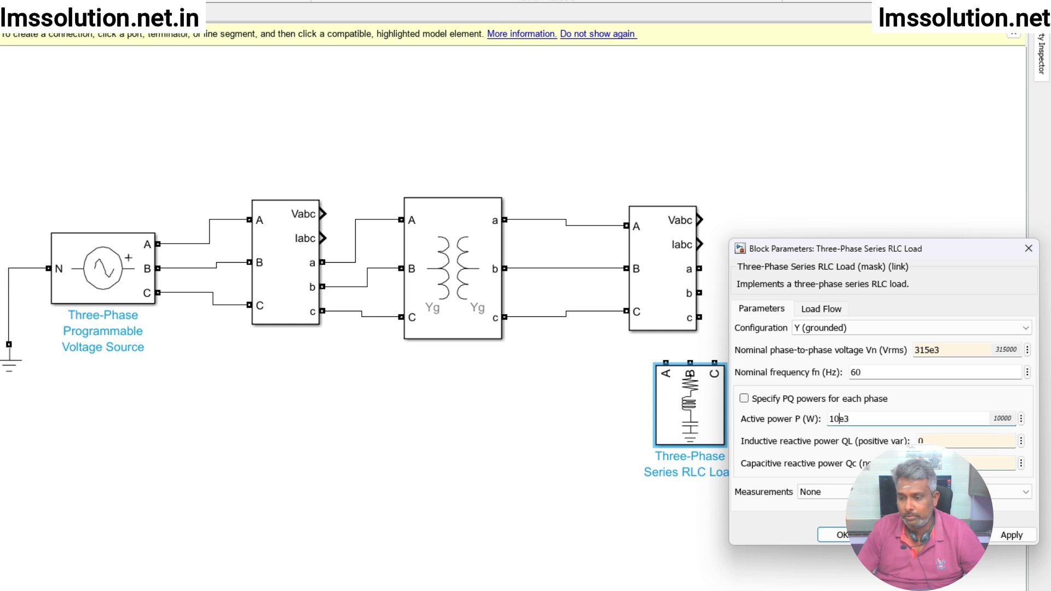
type("0")
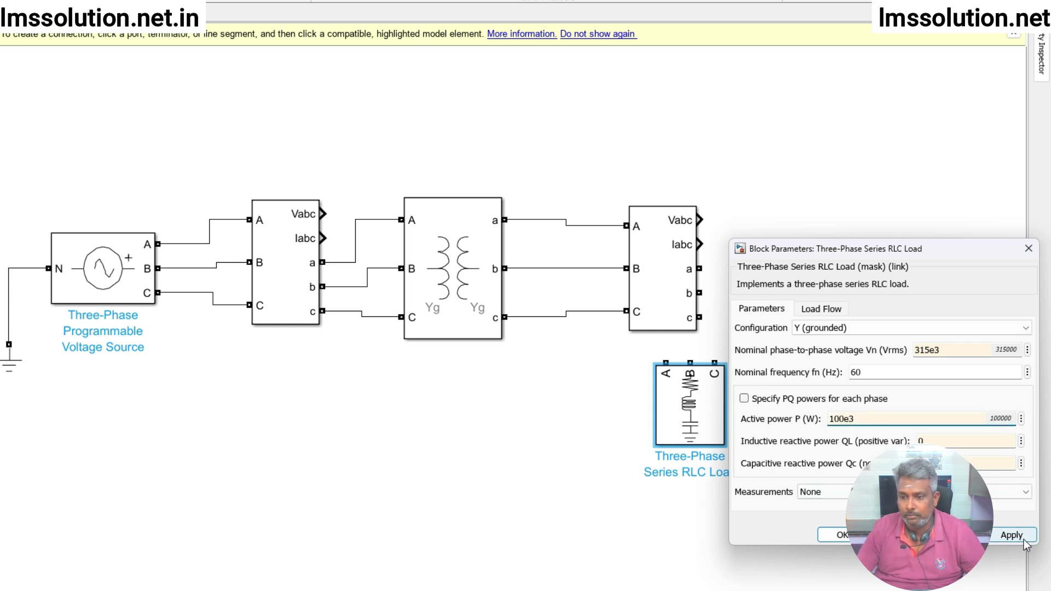
left_click(1018, 535)
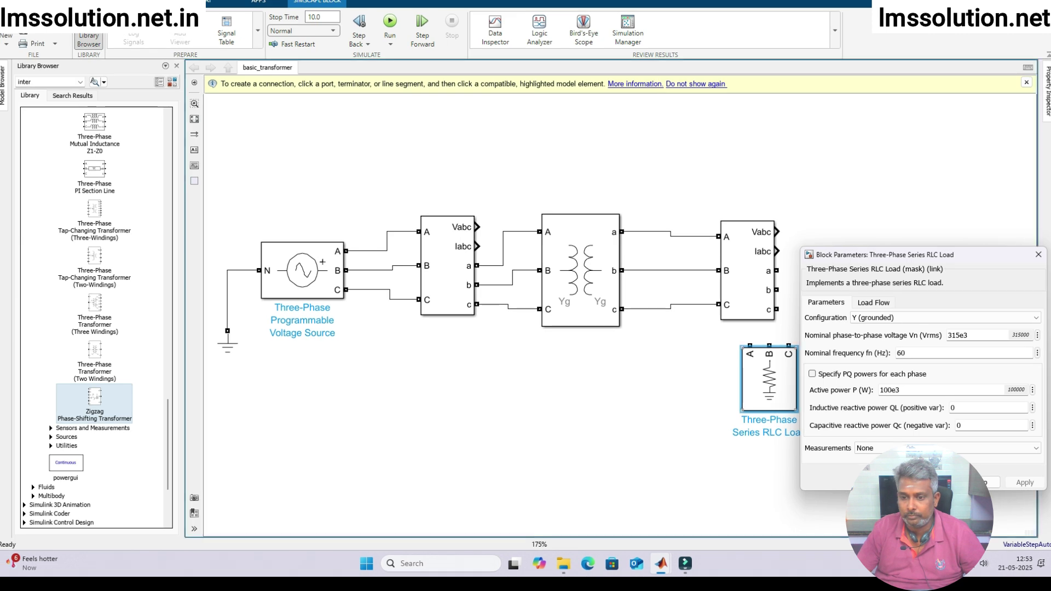
left_click(979, 483)
- Move the load clear of the secondary V-I measurement and connect the measurement's a, b and c ports to the load's A, B and C
left_click_drag(769, 383, 861, 390)
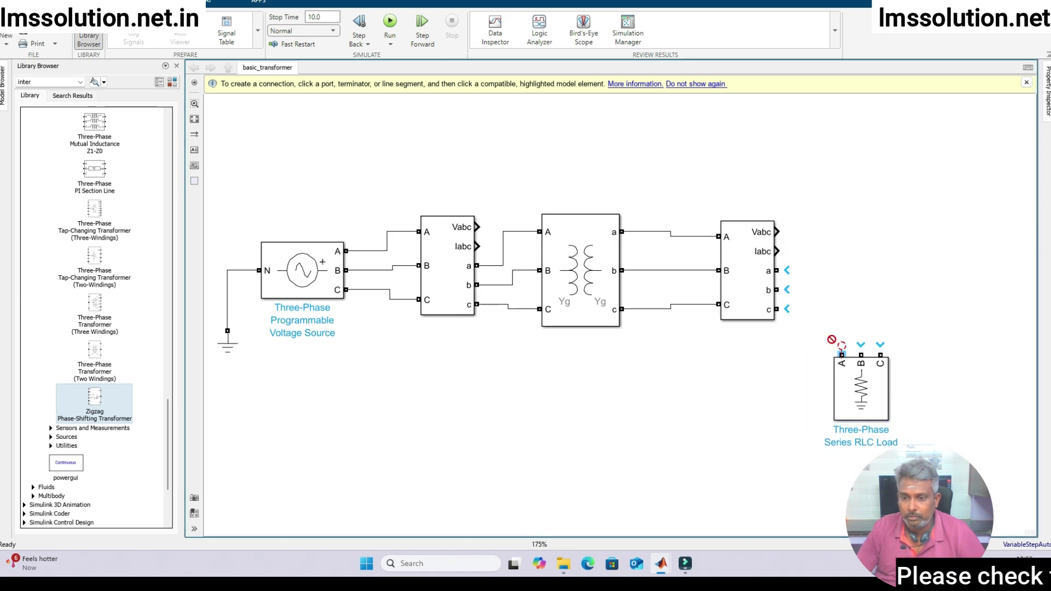
left_click_drag(831, 339, 842, 355)
left_click_drag(776, 290, 861, 356)
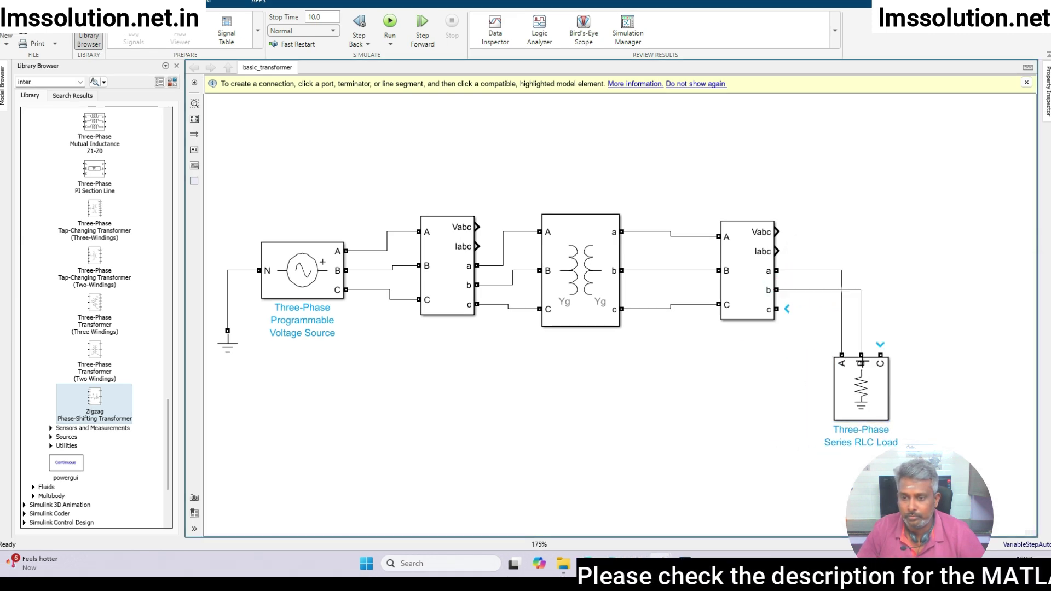
left_click_drag(776, 309, 880, 356)
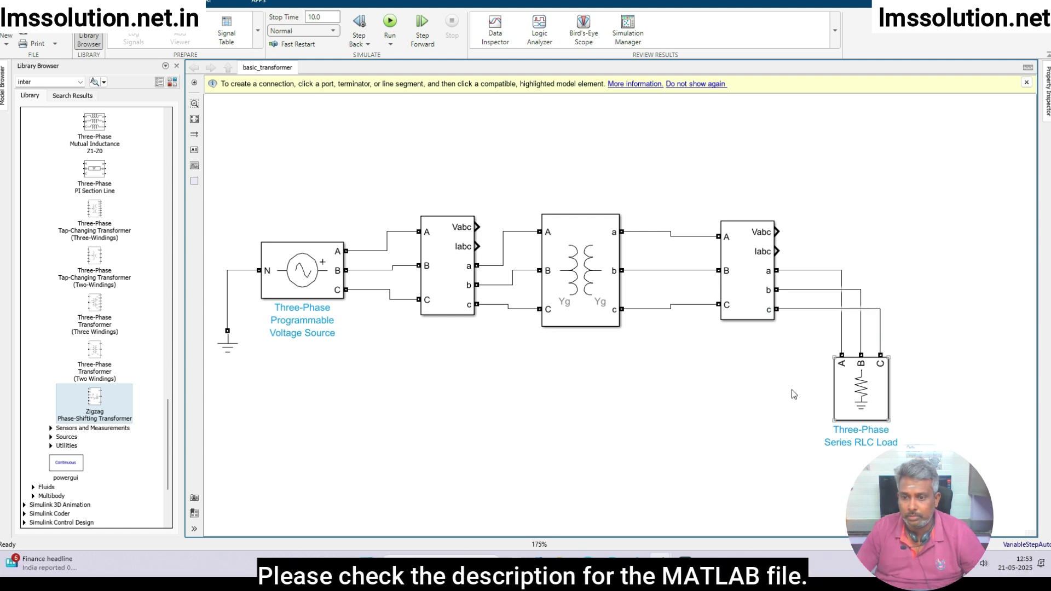
- Add a Scope block from Simulink/Sinks above the secondary V-I measurement
double_click(900, 161)
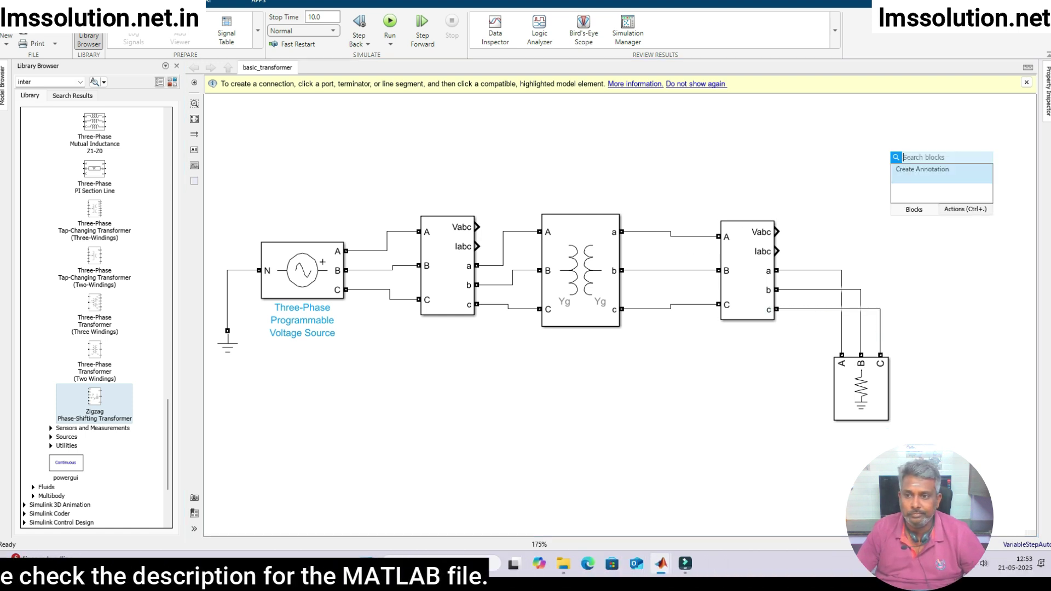
type("sc")
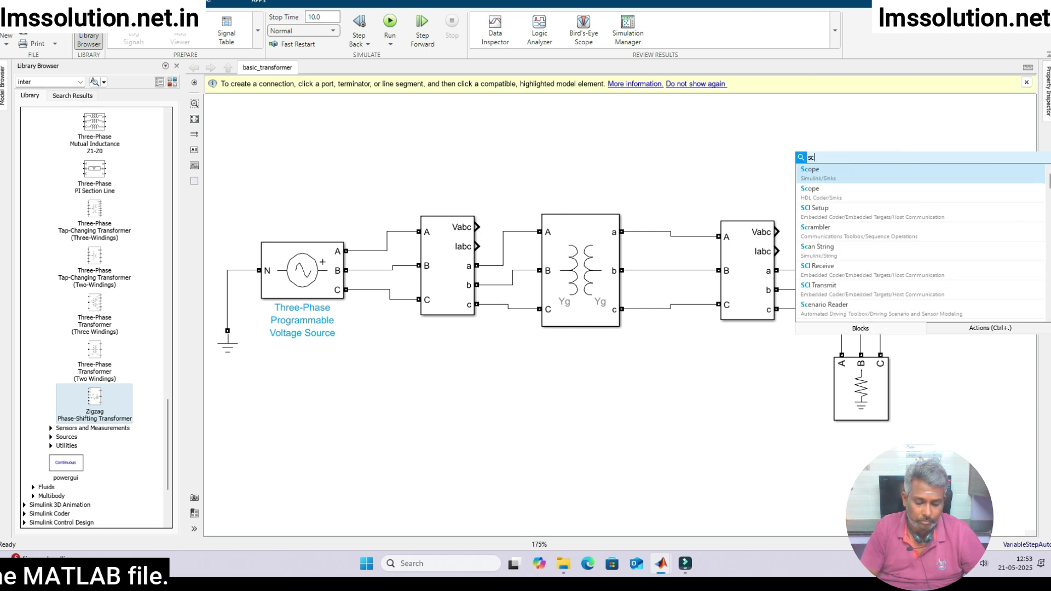
type("ope")
left_click(937, 175)
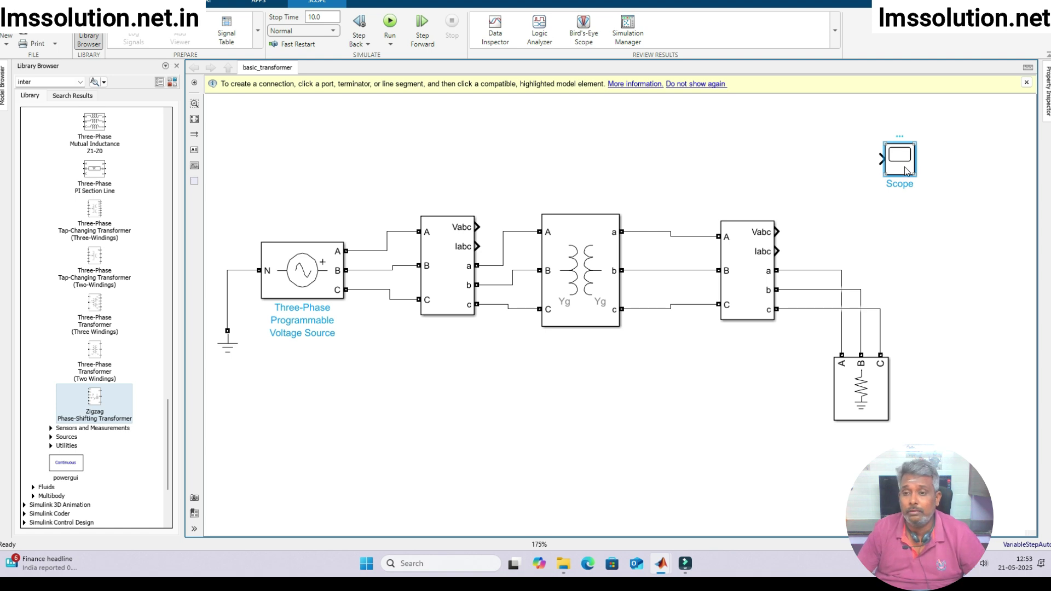
- Set the Scope's number of input ports to 4 and choose its display layout in the configuration properties
double_click(906, 170)
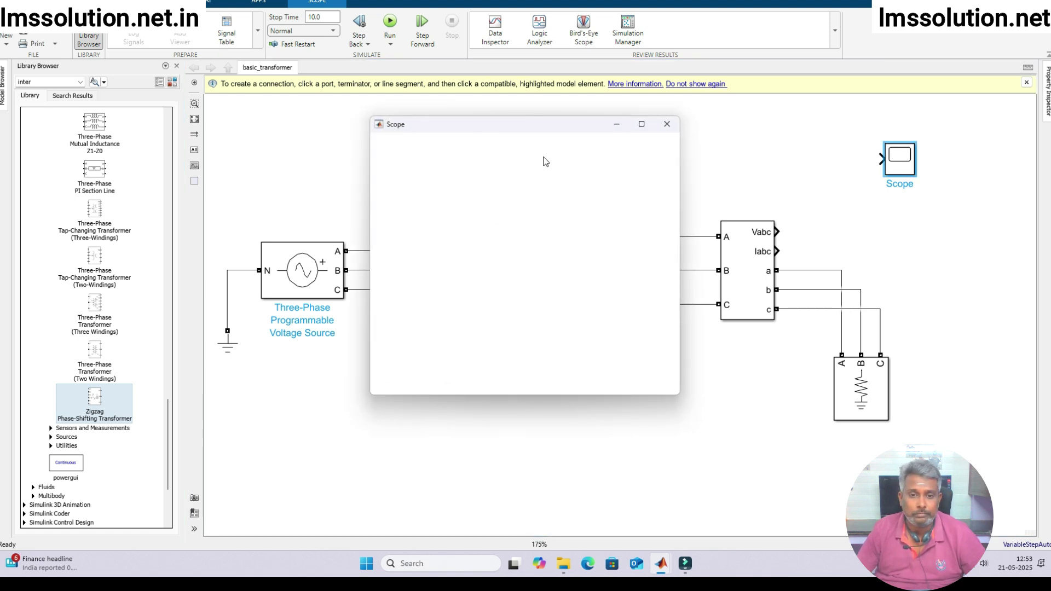
left_click(425, 139)
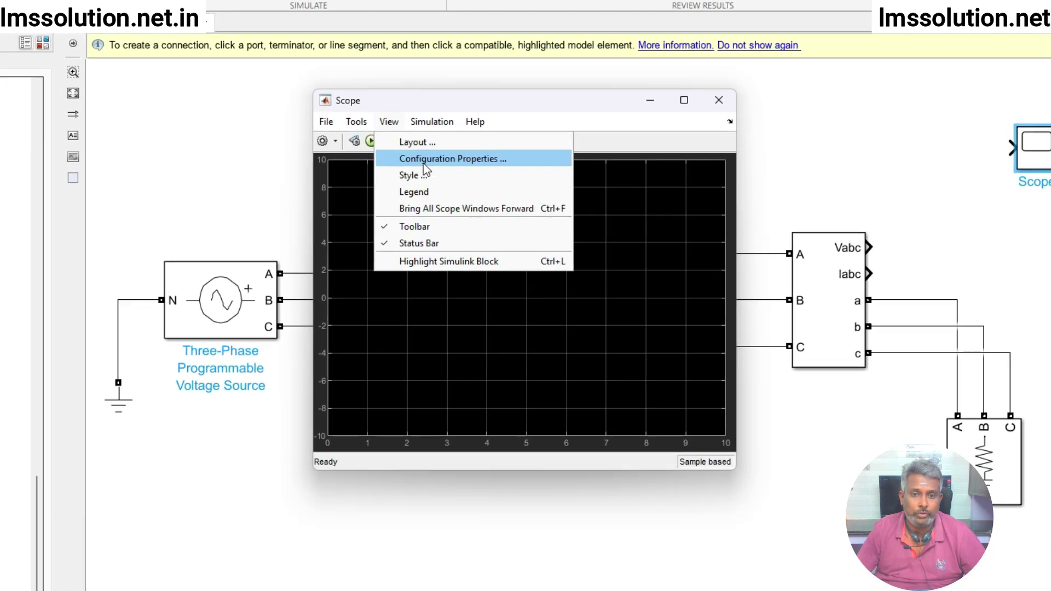
left_click(450, 168)
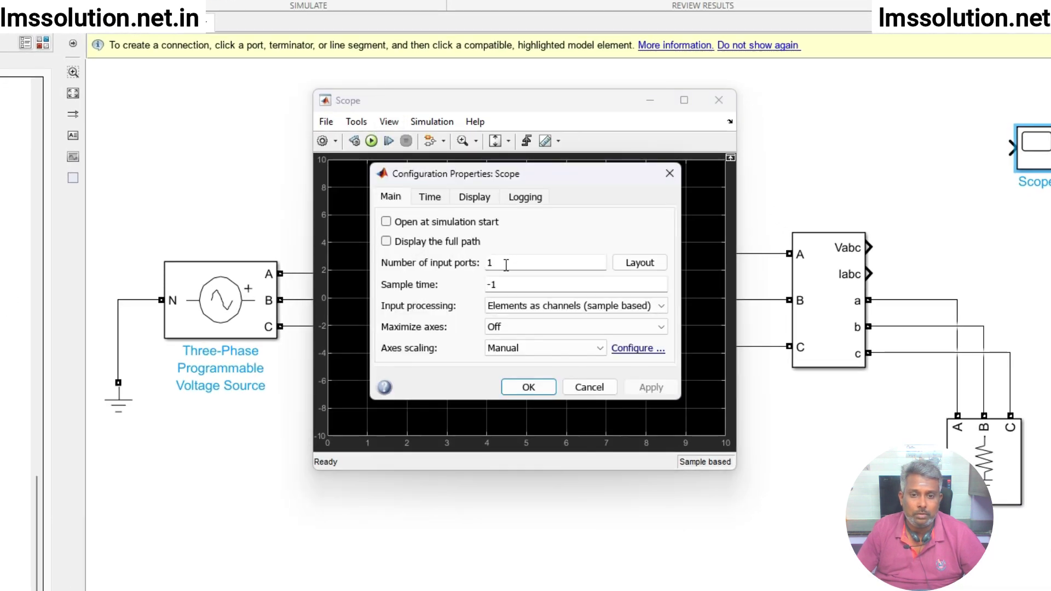
double_click(506, 264)
type("4")
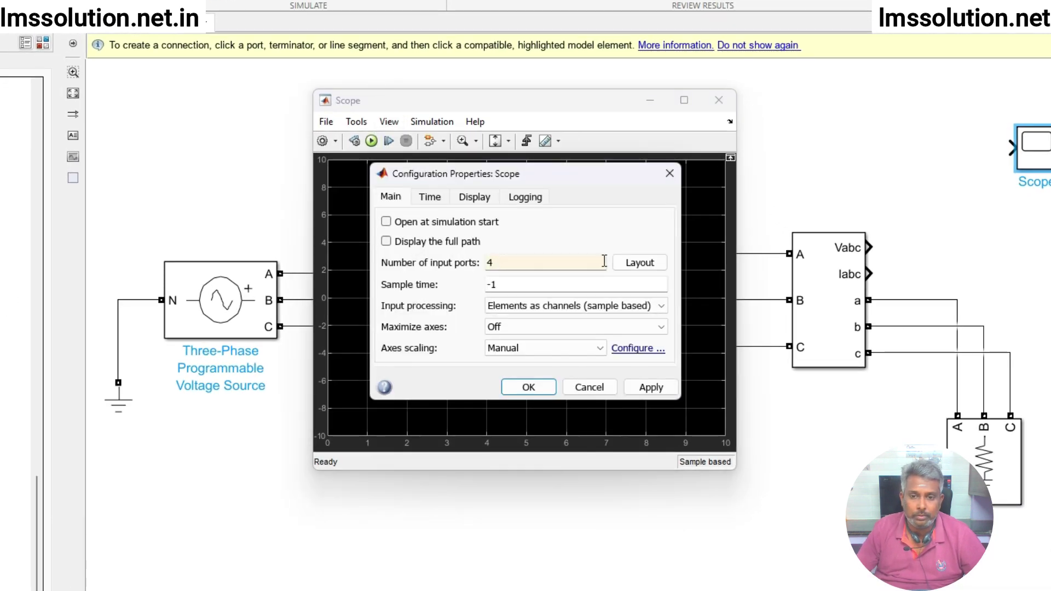
left_click(639, 263)
left_click(688, 363)
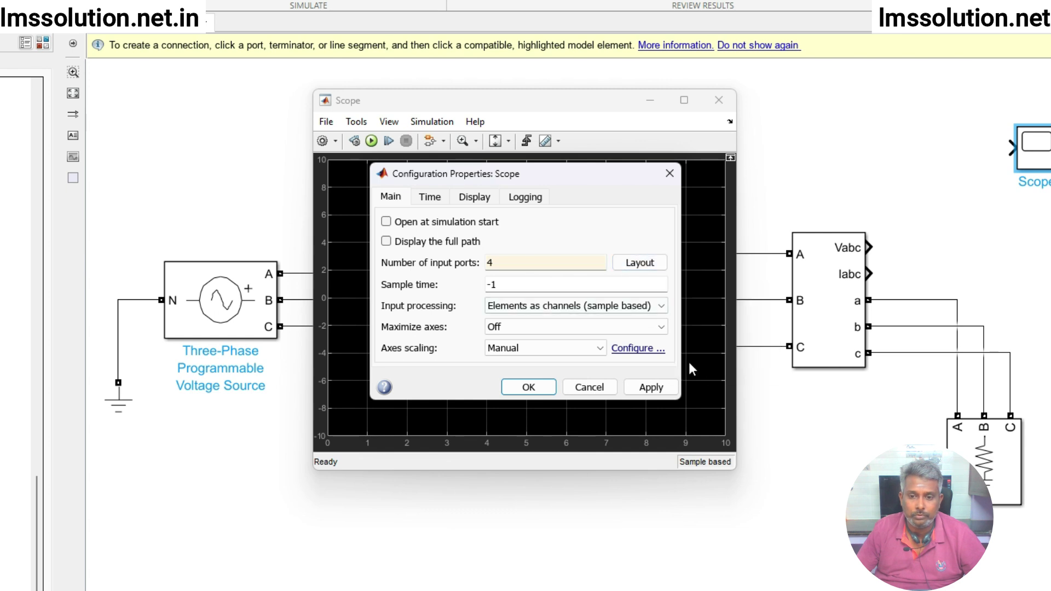
left_click(529, 387)
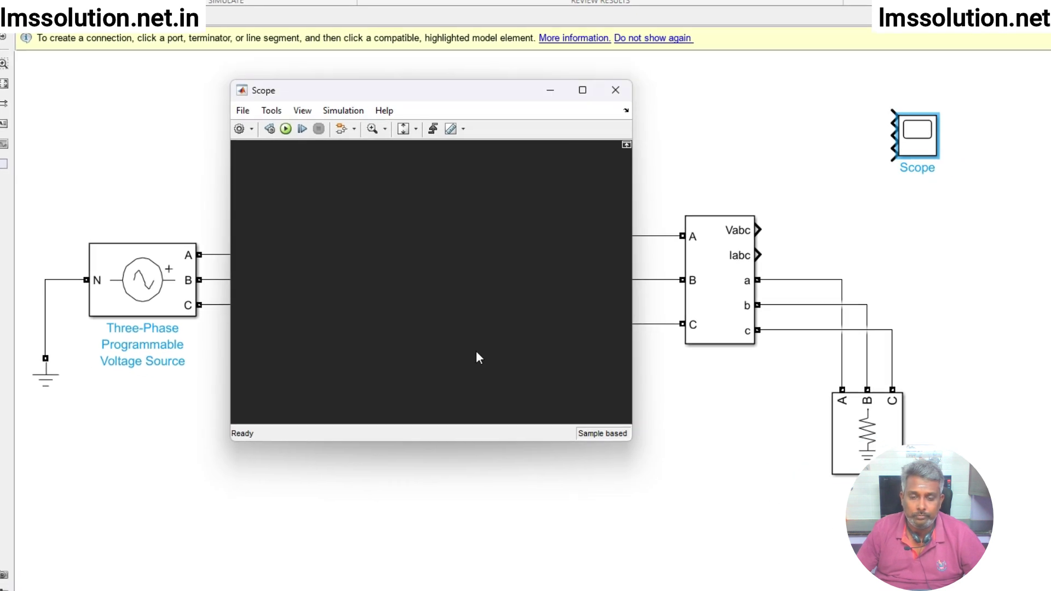
- Enlarge the Scope block and connect the Vabc and Iabc outputs of both V-I measurements to its four inputs
left_click(923, 164)
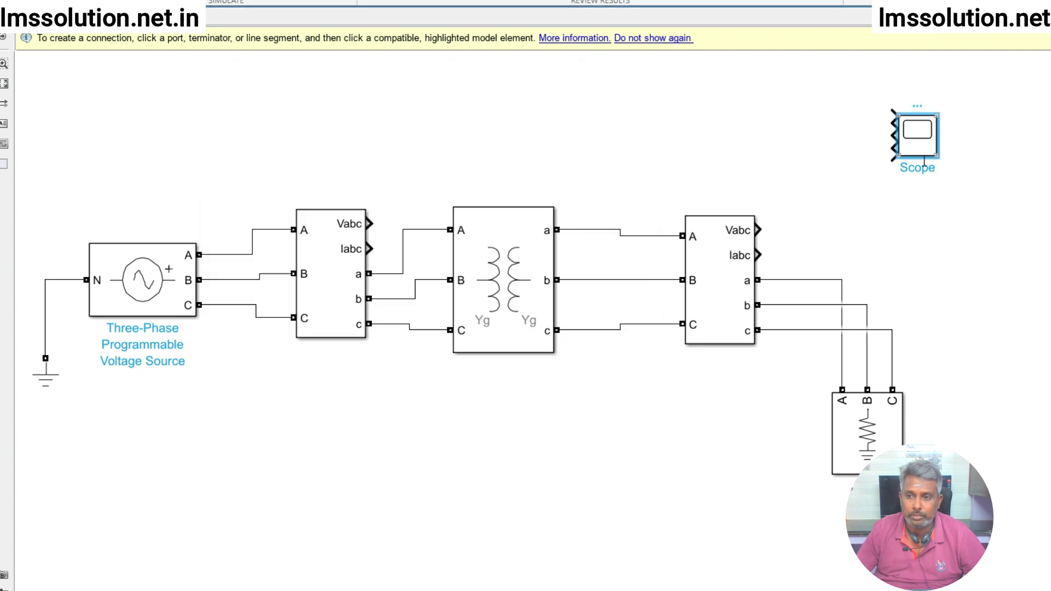
left_click_drag(936, 158, 967, 262)
mouse_move(910, 160)
left_mouse_down()
mouse_move(876, 114)
mouse_move(434, 183)
mouse_move(383, 221)
mouse_move(739, 114)
mouse_move(869, 122)
left_mouse_up()
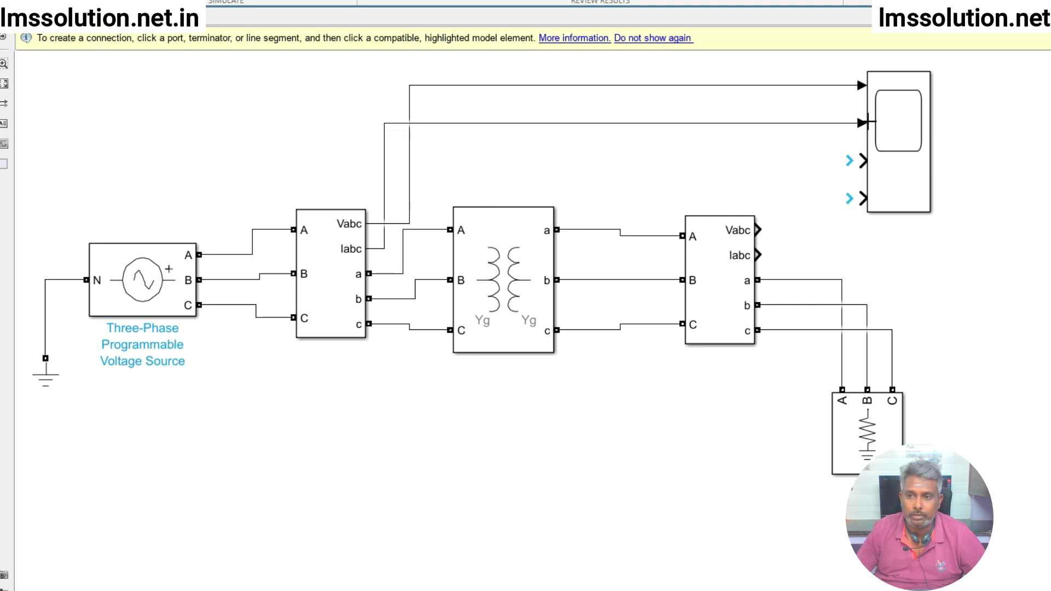
left_click_drag(758, 230, 832, 180)
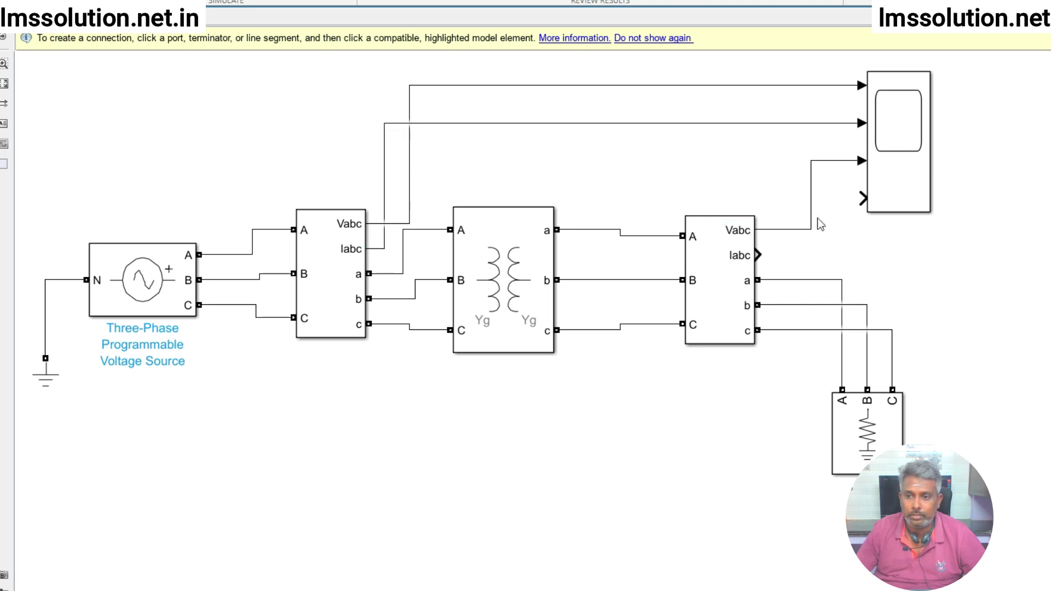
left_click_drag(761, 257, 862, 198)
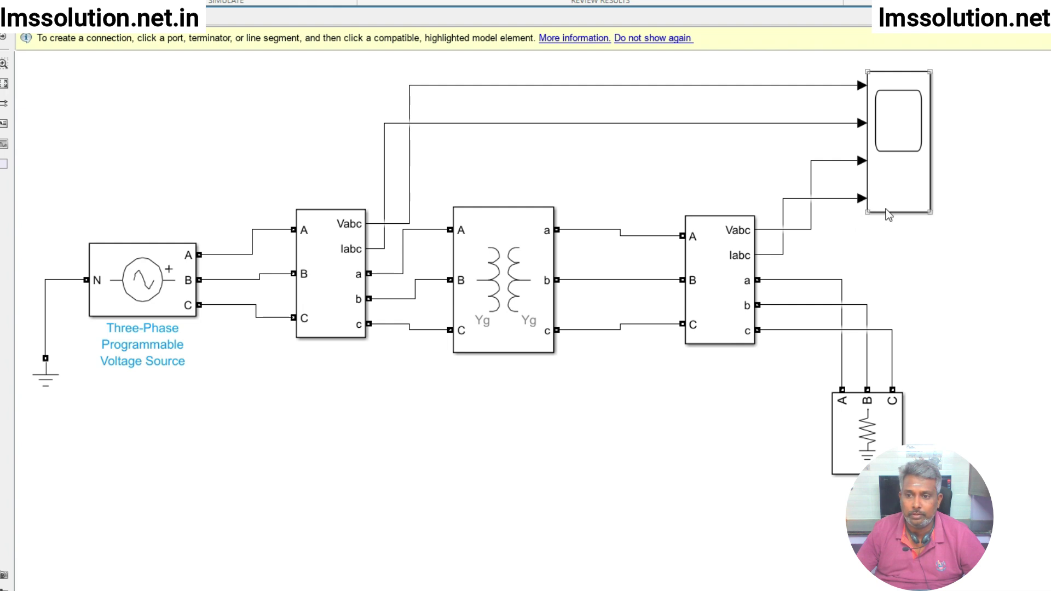
- Label the primary measurement's voltage and current signal lines to the Scope as VP and Ip
double_click(756, 93)
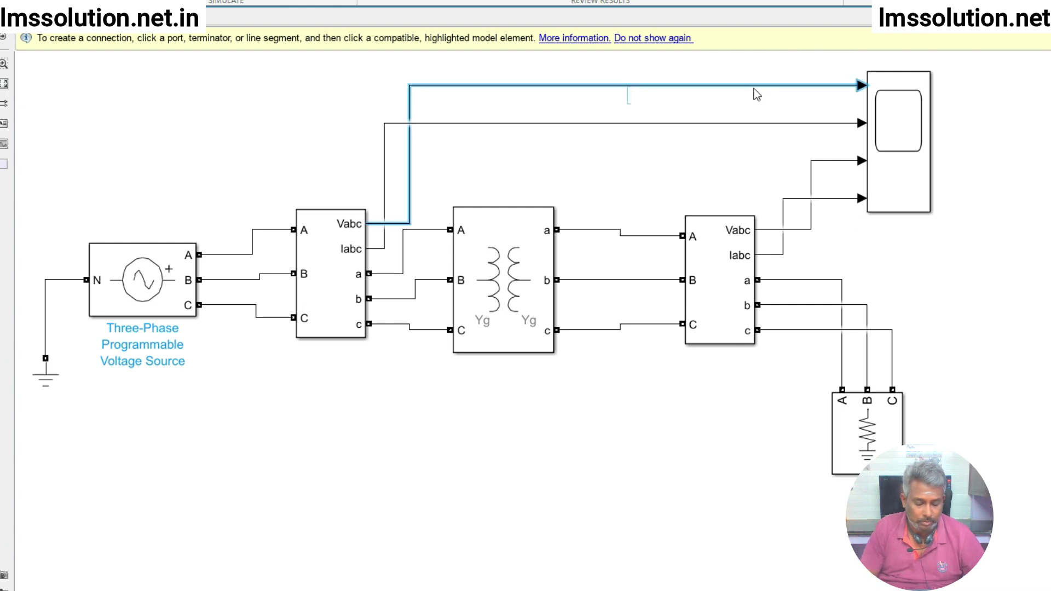
type("VP")
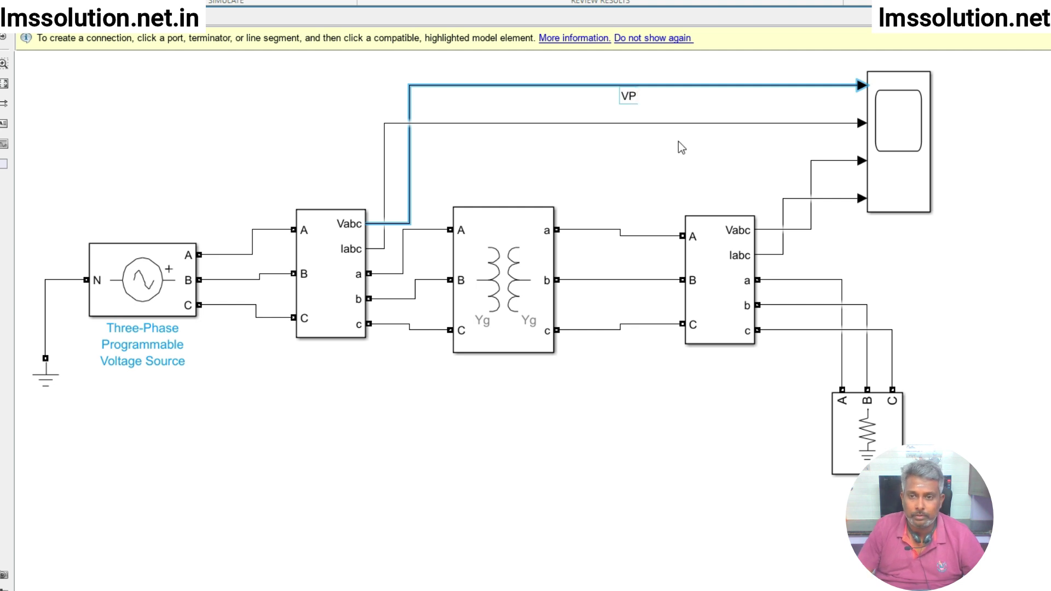
double_click(676, 124)
type("Ip")
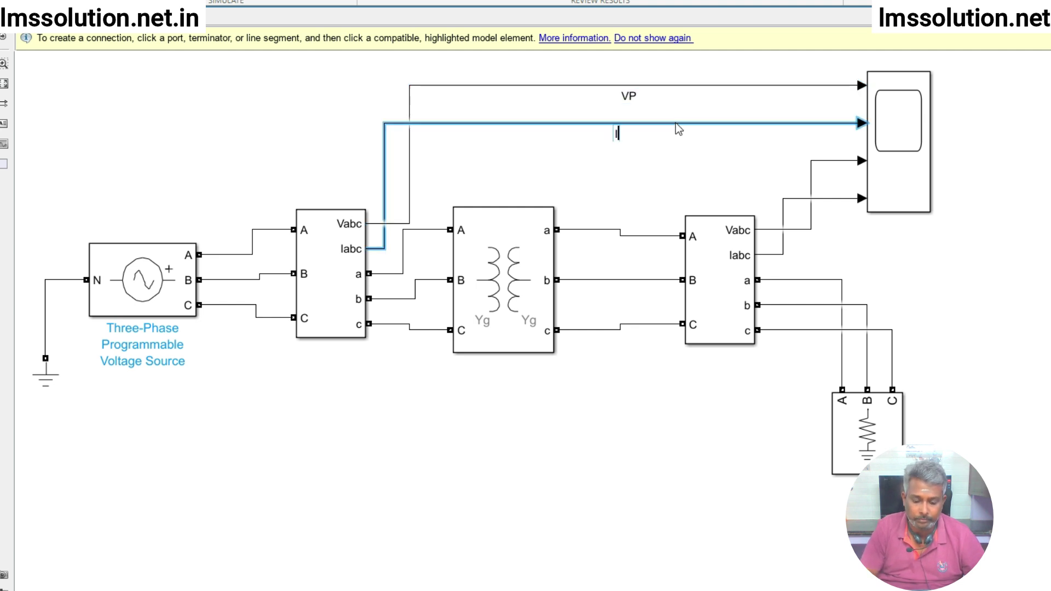
- Label the secondary measurement's voltage and current signal lines to the Scope as Vs and Is
left_click(812, 173)
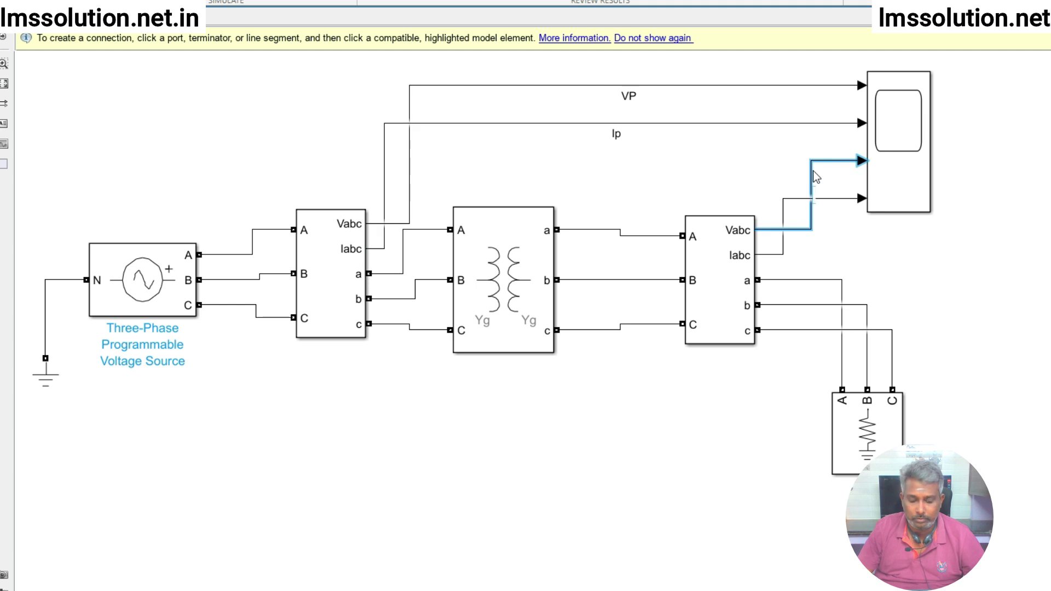
type("Vs")
left_click(836, 228)
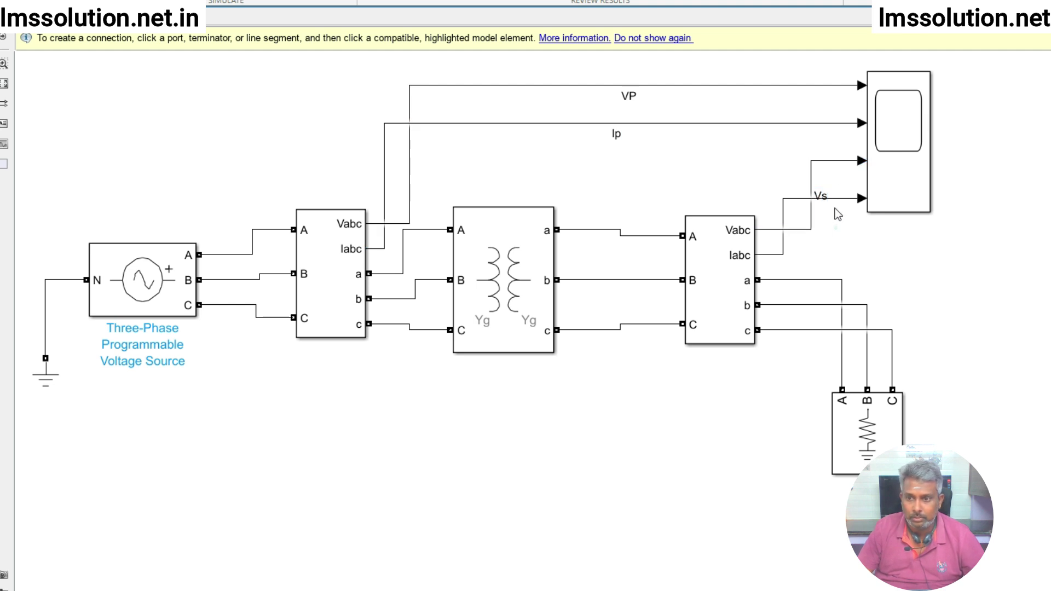
left_click(838, 199)
type("I")
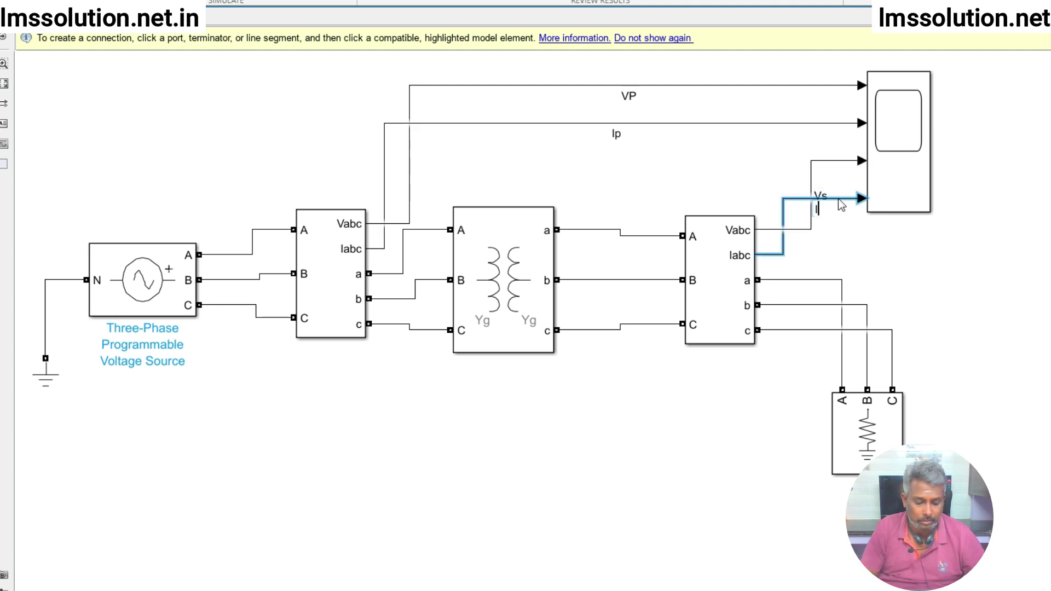
type("s")
left_click(867, 258)
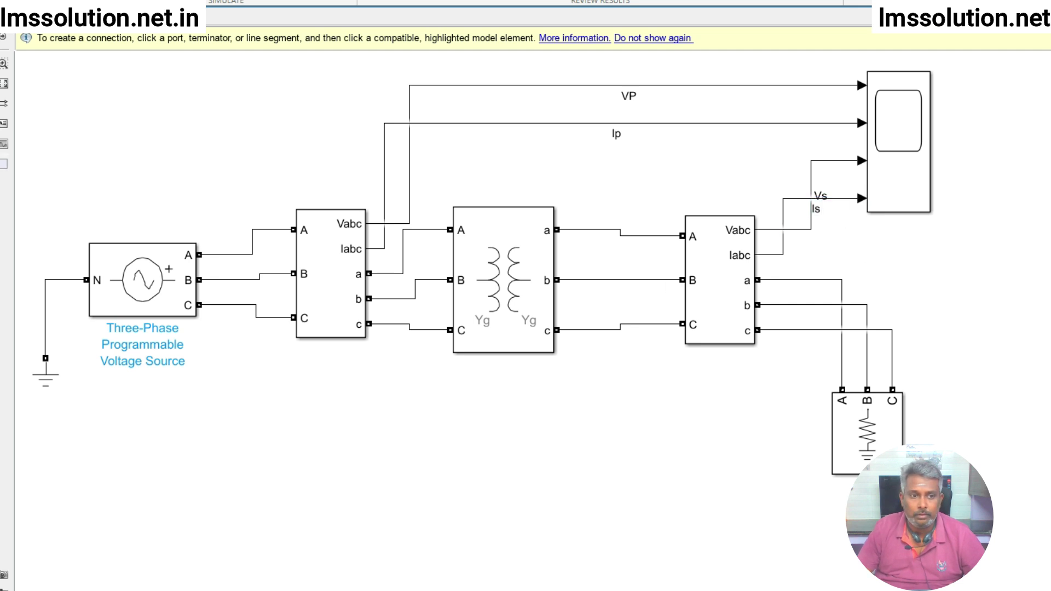
- Add a powergui block from Electrical/Specialized Power Systems in the empty area below the circuit
double_click(378, 475)
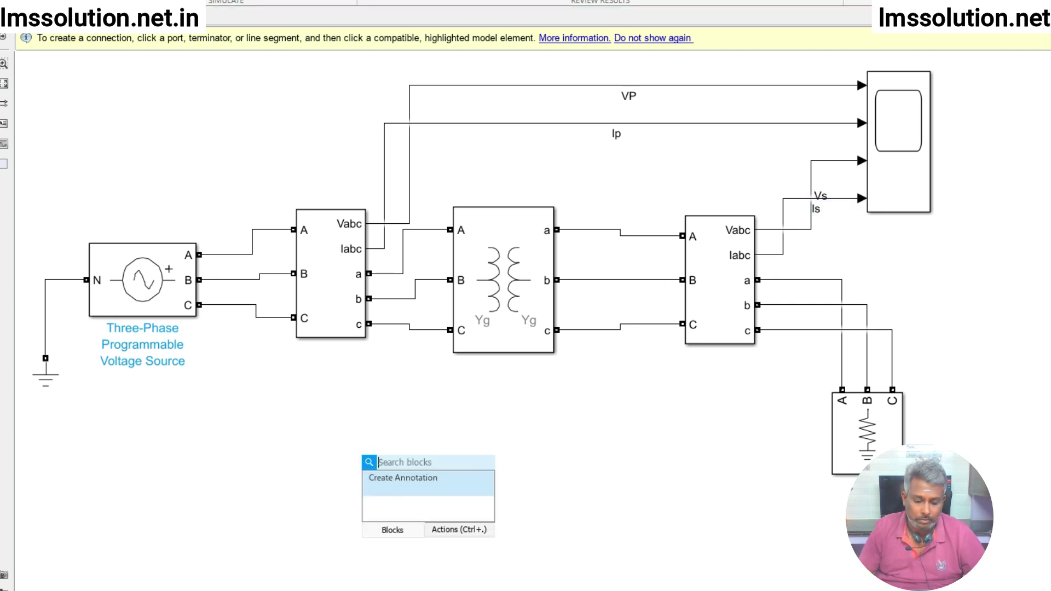
type("powrt")
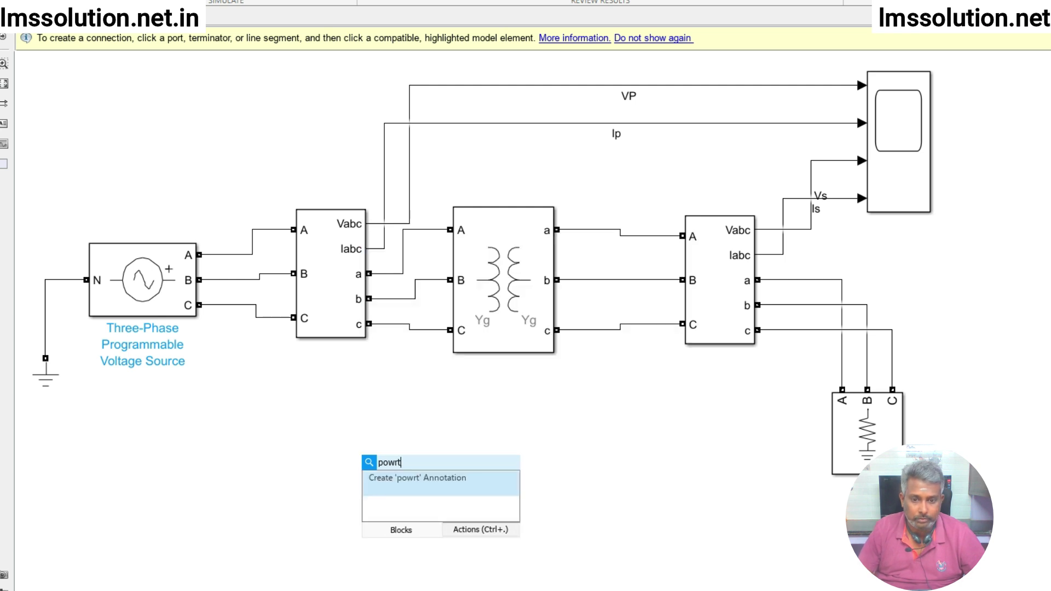
key("BackSpace")
key("BackSpace")
type("er")
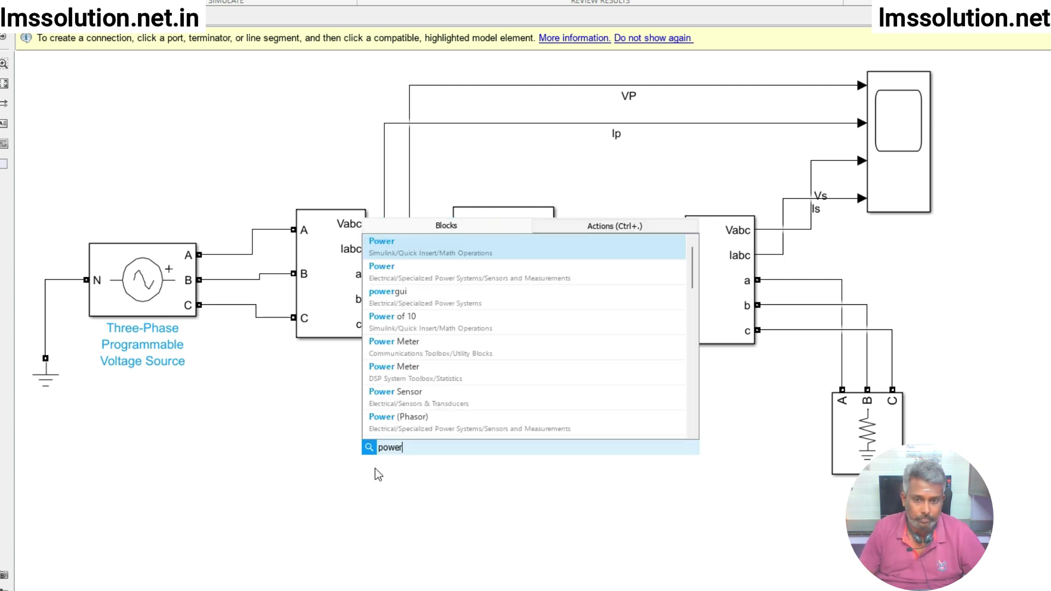
type("g")
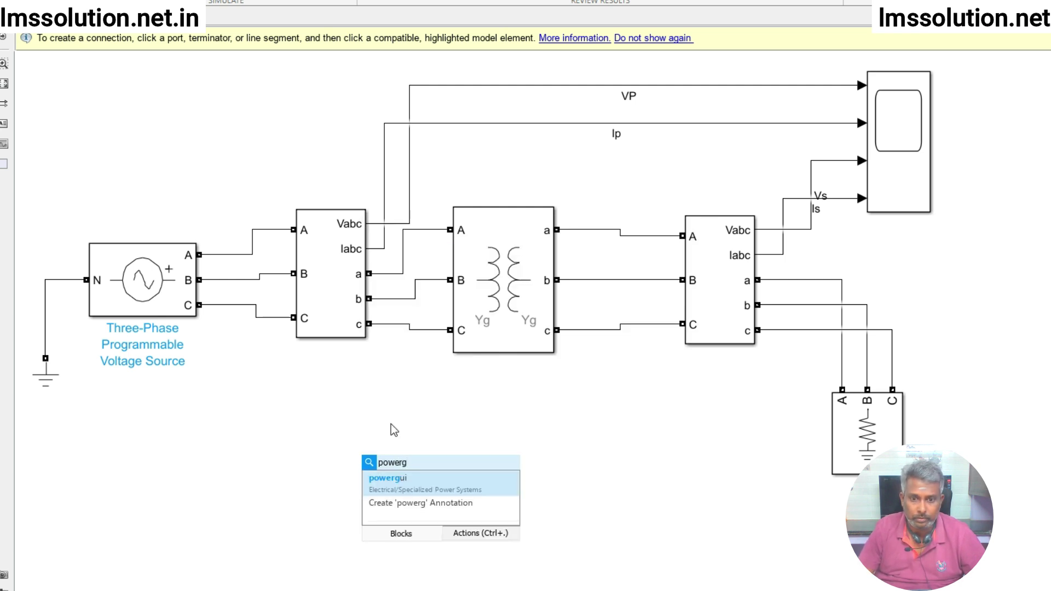
left_click(406, 487)
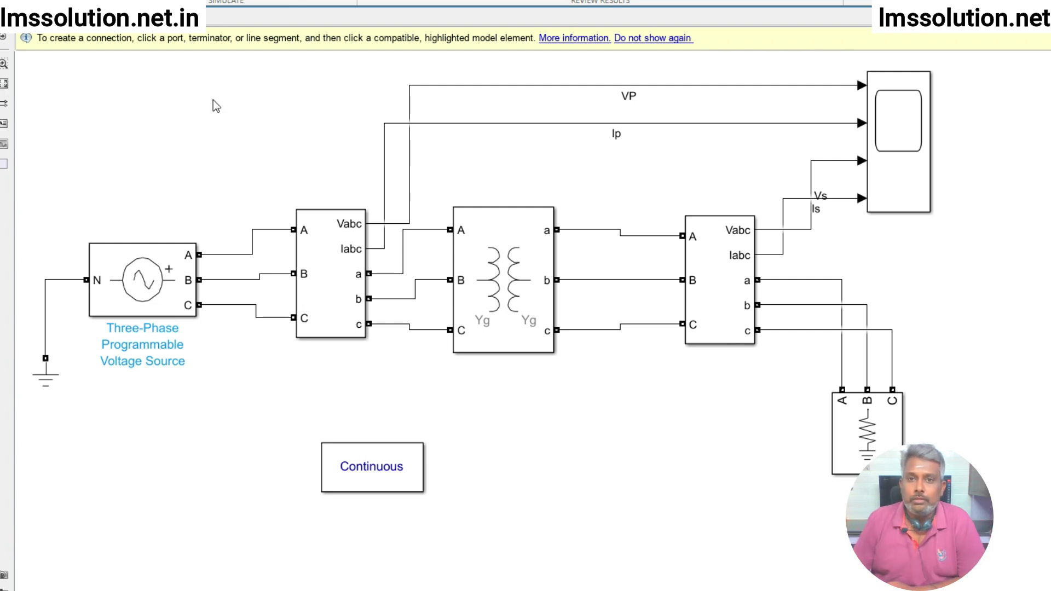
- Open the Scope and run the simulation to view the primary and secondary voltage and current waveforms
left_click(893, 139)
double_click(893, 139)
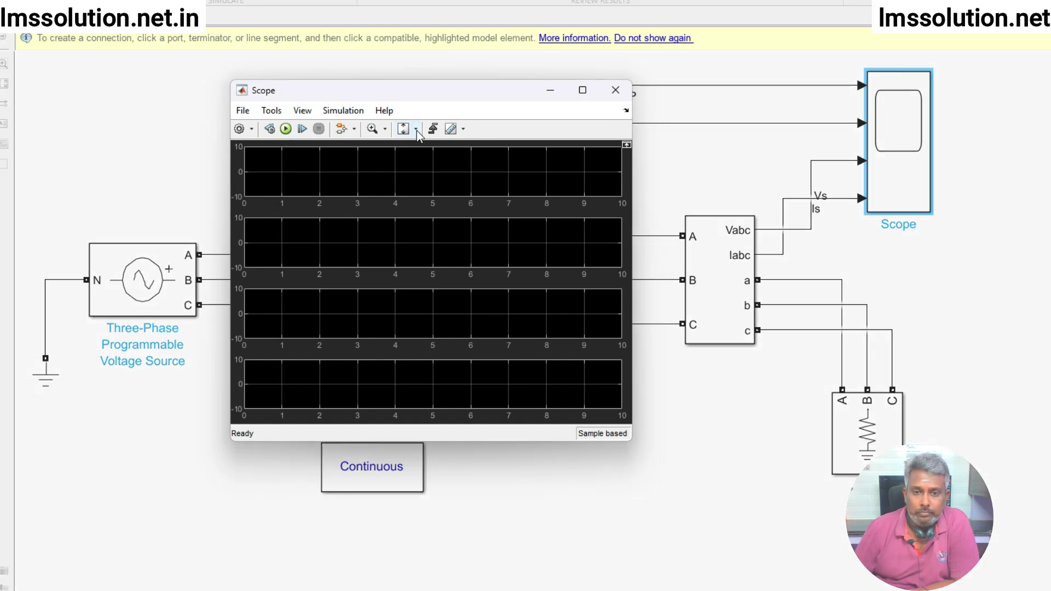
key("ctrl+t")
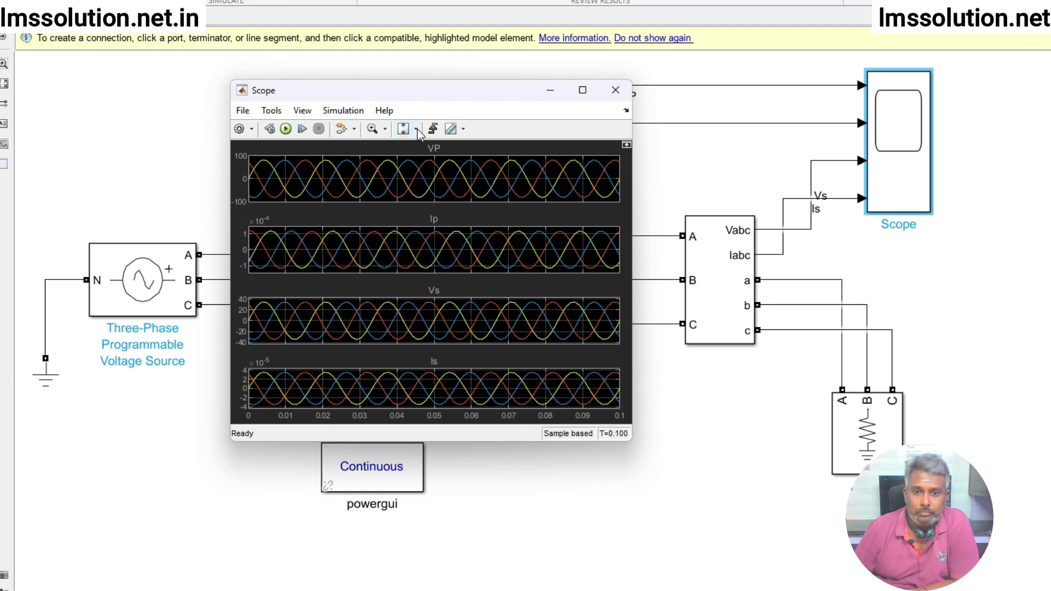
left_click(572, 472)
- Compare the programmable voltage source's positive-sequence amplitude with the transformer's winding 1 voltage in their block parameters
double_click(144, 280)
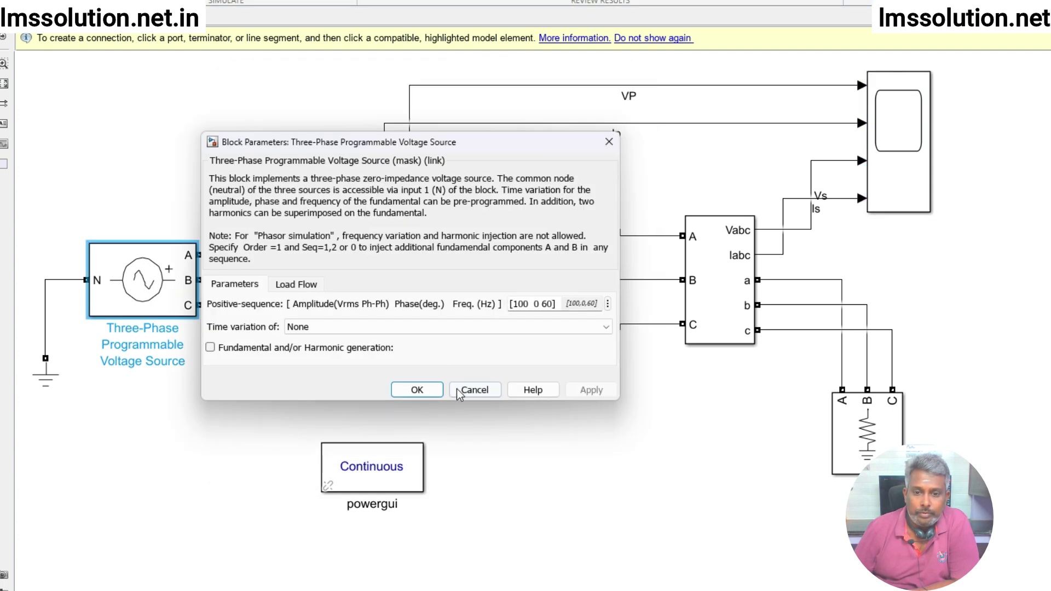
left_click(417, 389)
double_click(479, 272)
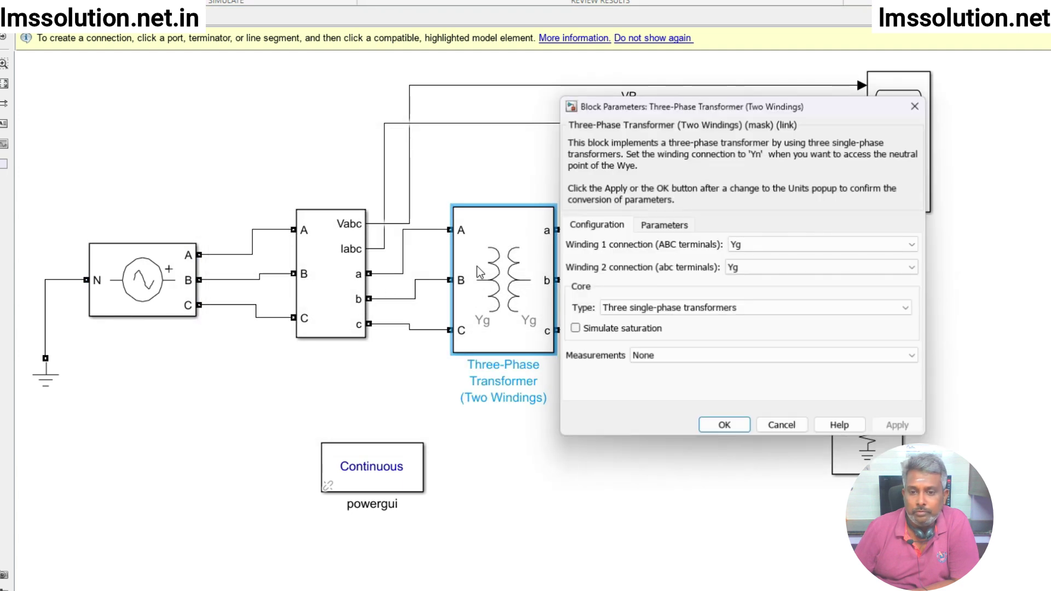
left_click(663, 225)
triple_click(841, 296)
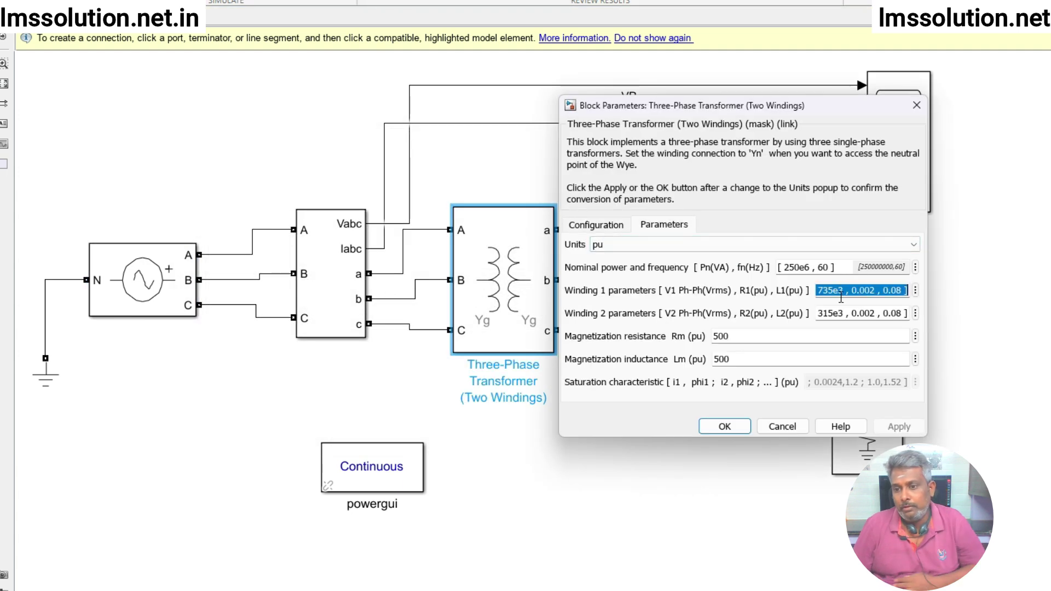
left_click(832, 296)
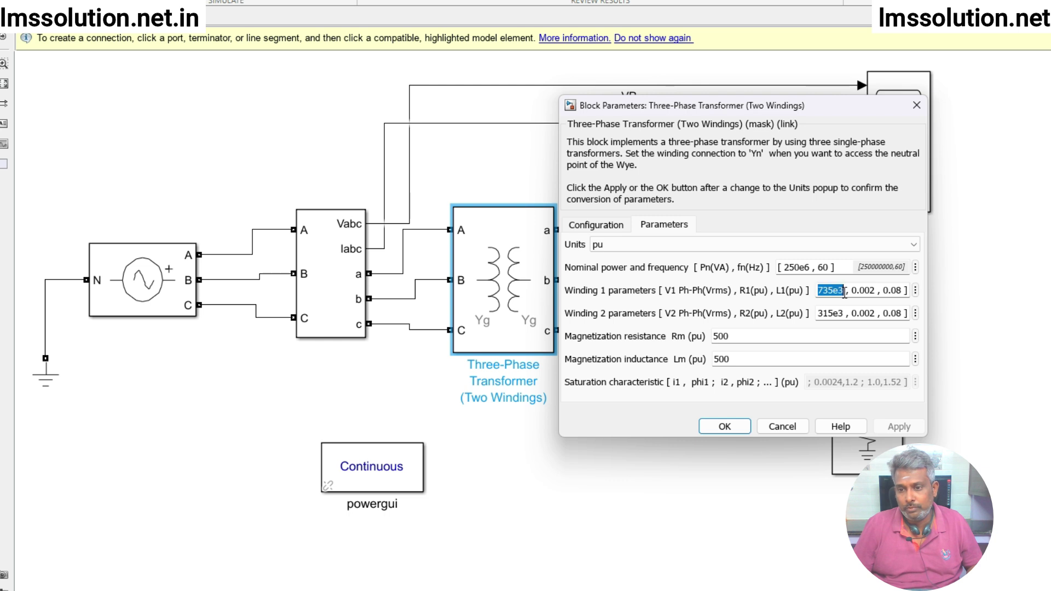
left_click(724, 427)
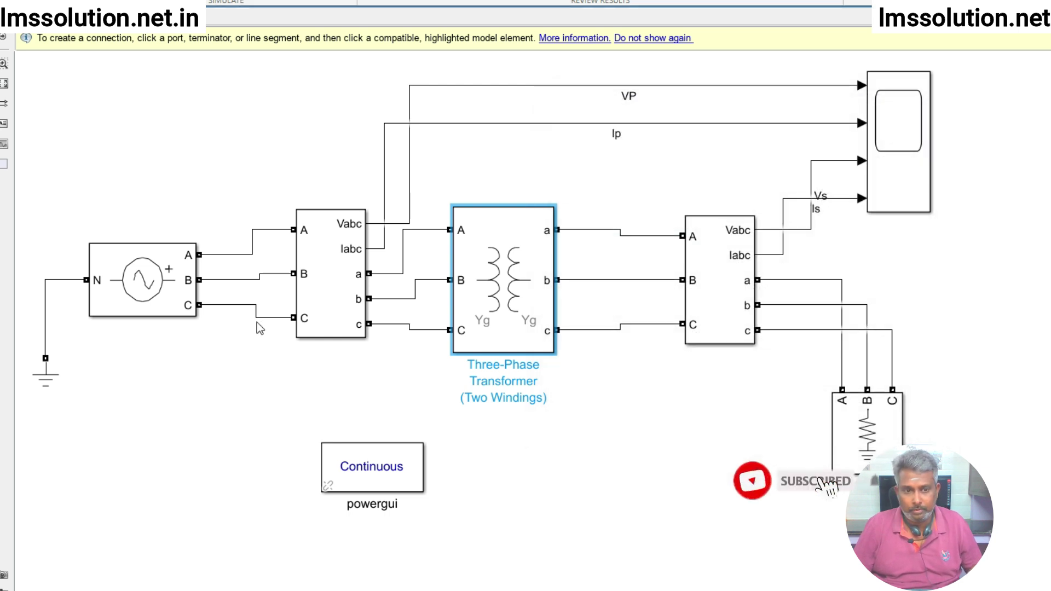
left_click(188, 270)
double_click(189, 269)
left_click(540, 304)
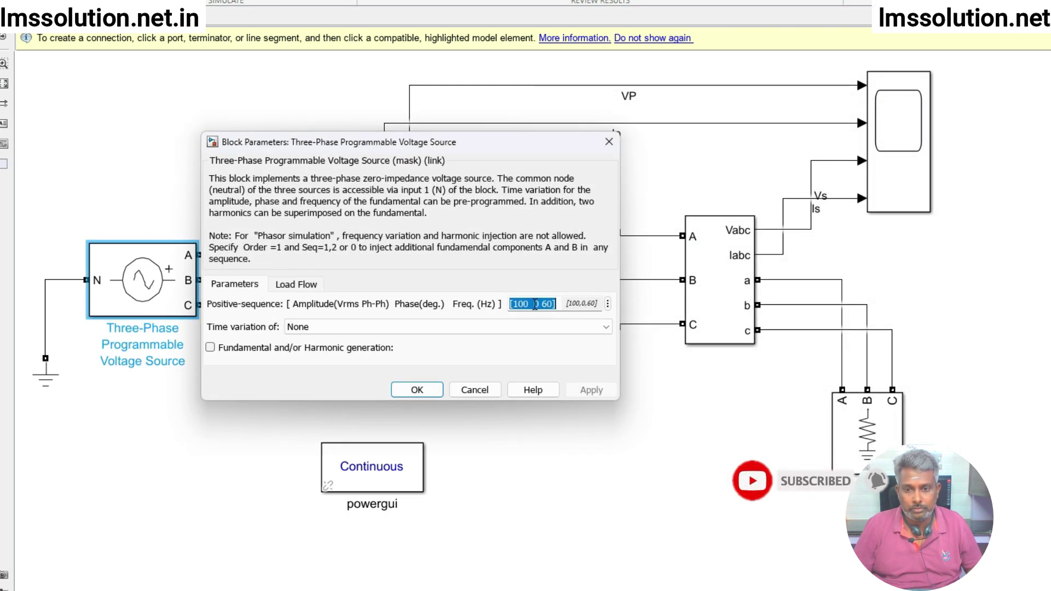
left_click(518, 305)
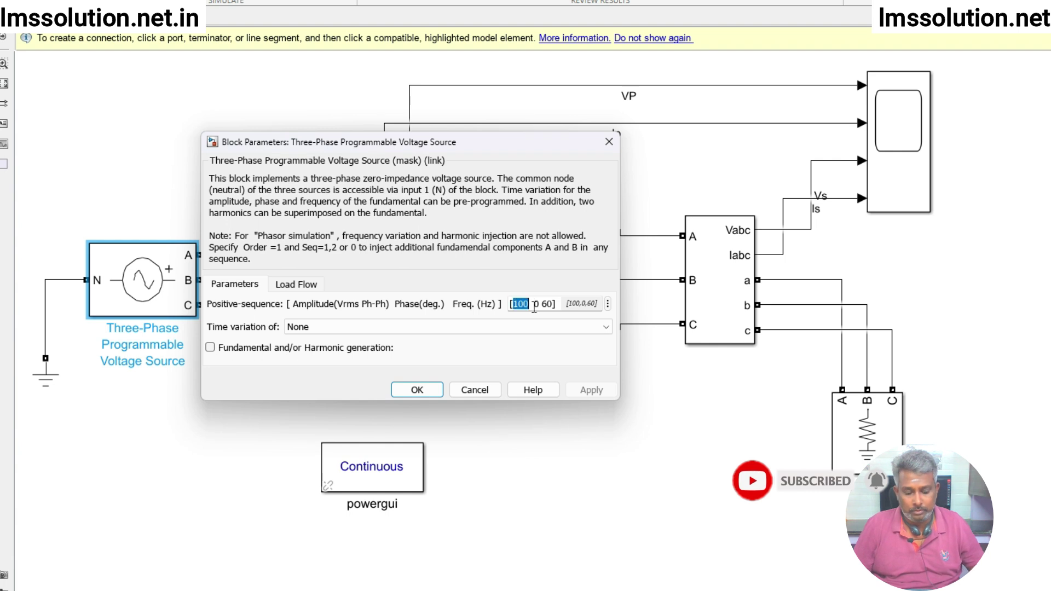
left_click(417, 390)
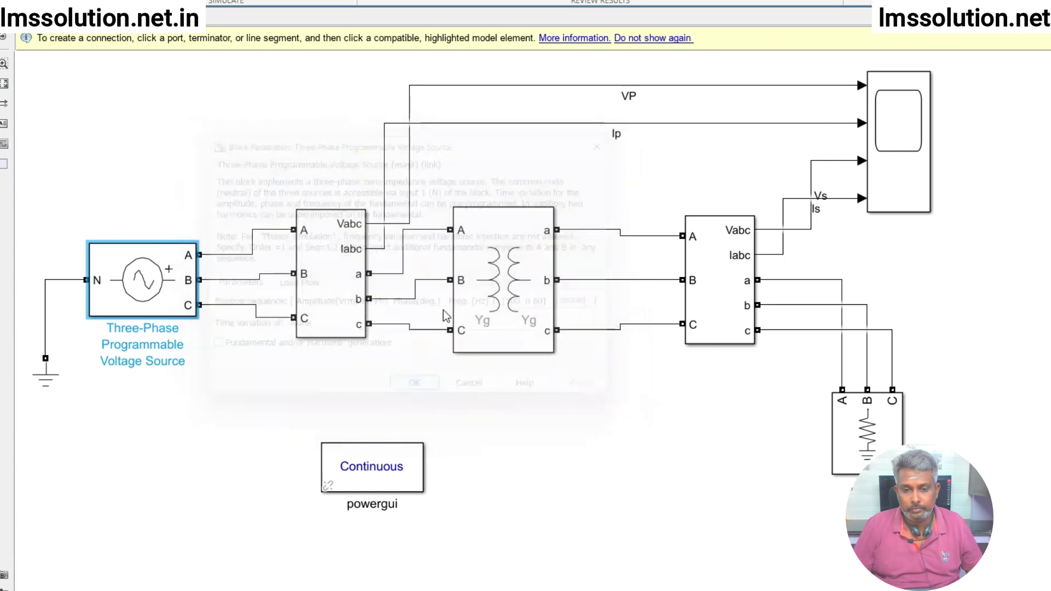
- Set the programmable voltage source's positive-sequence amplitude to 735e3 to match the transformer's winding 1 voltage
double_click(475, 307)
left_click(635, 226)
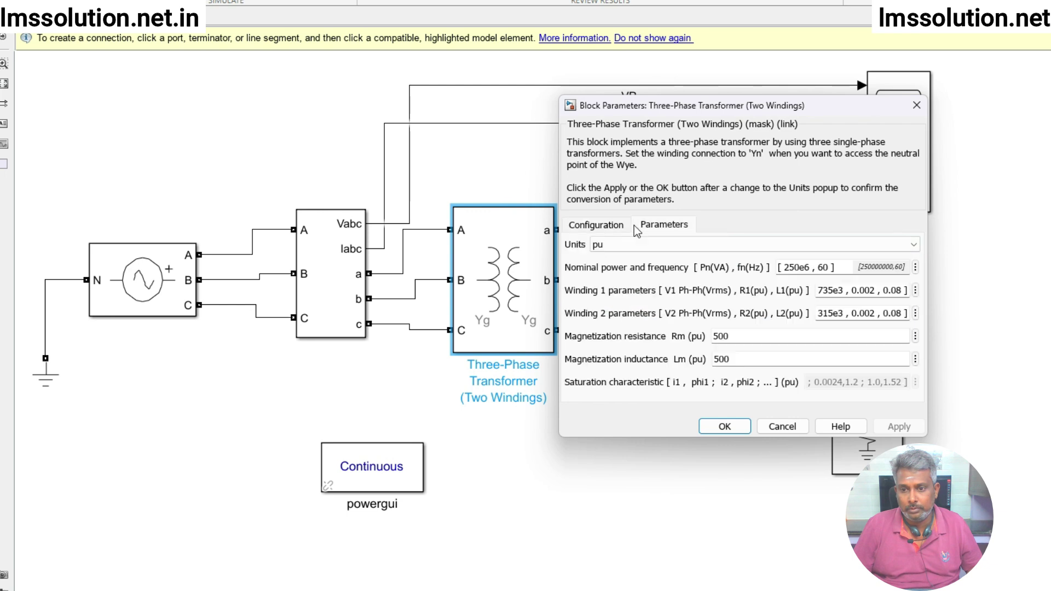
double_click(839, 291)
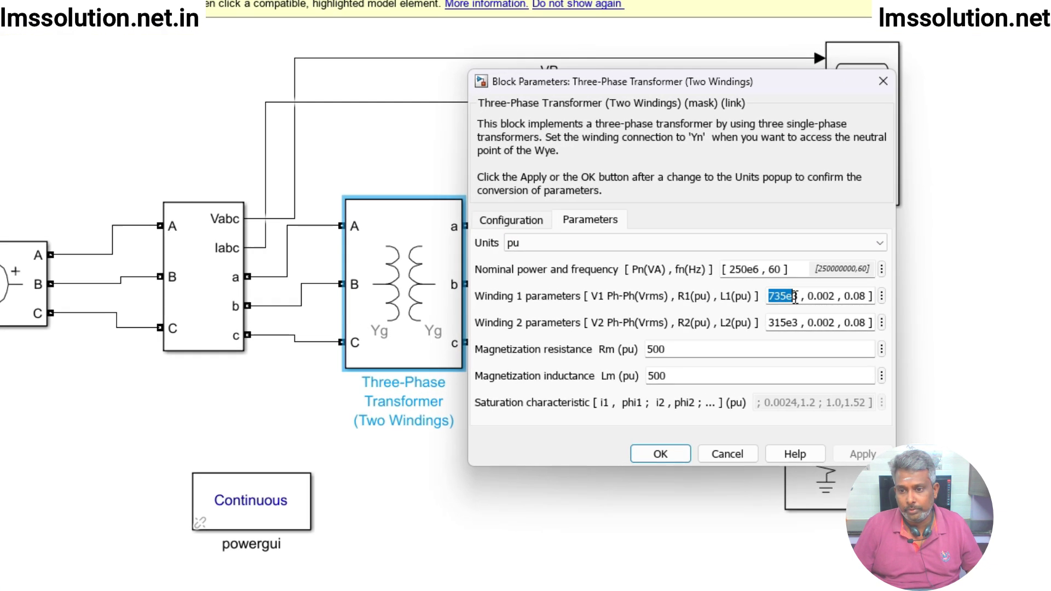
left_click(660, 453)
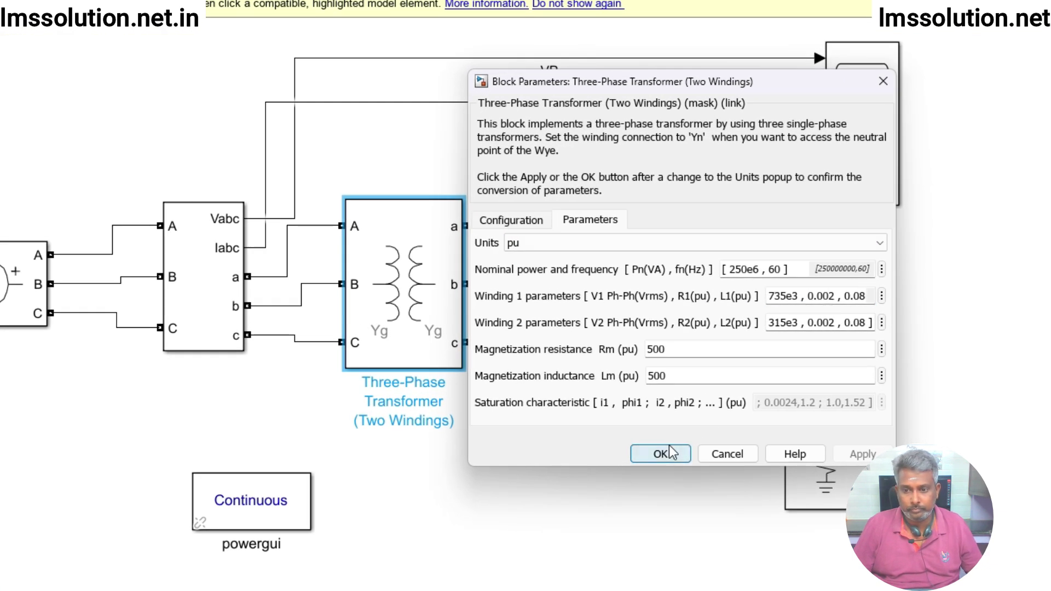
left_click(25, 285)
double_click(24, 285)
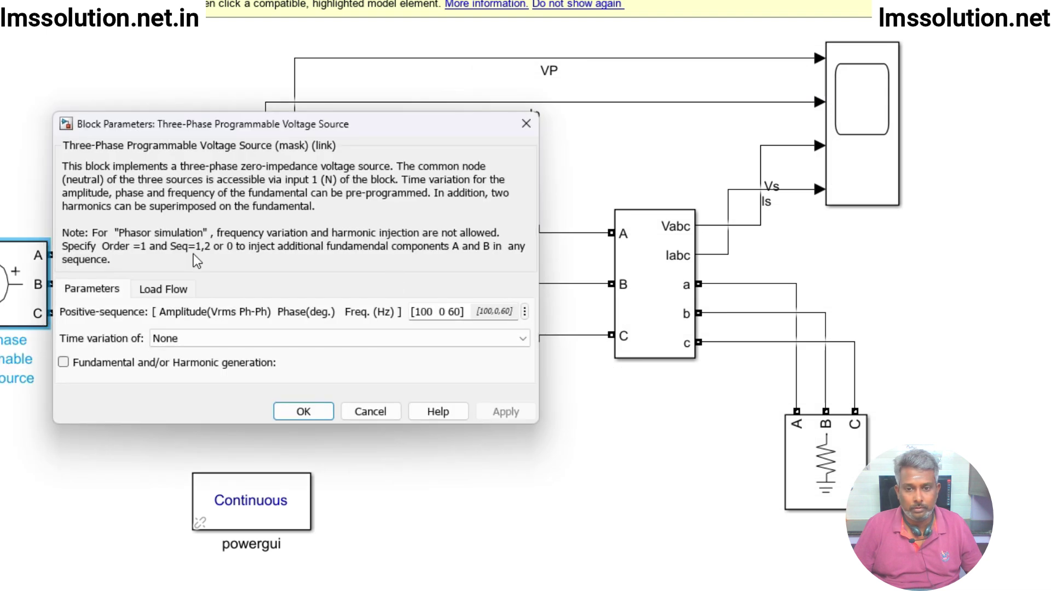
left_click(433, 312)
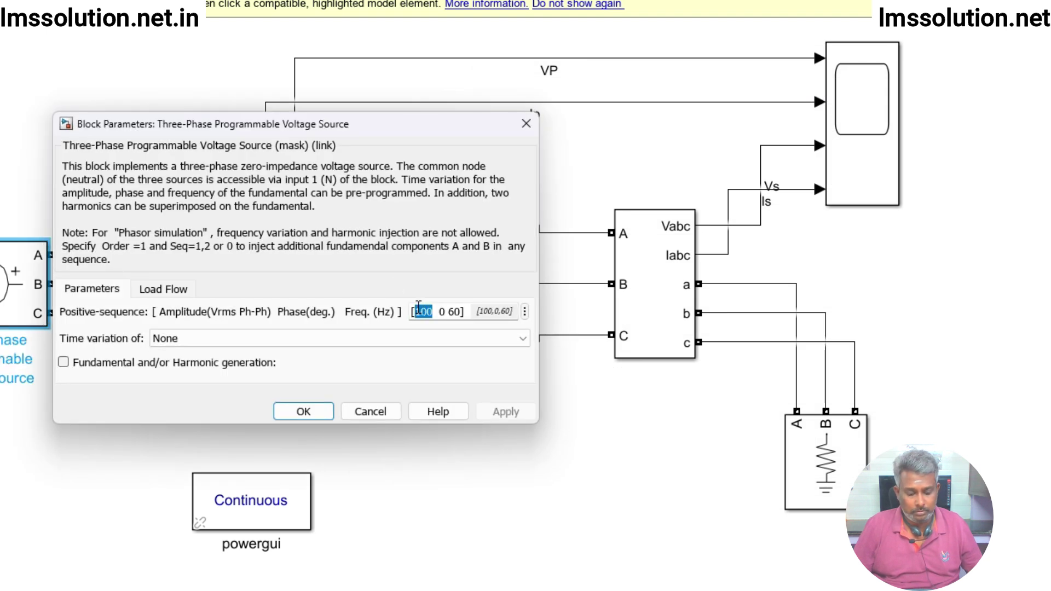
type("735e3")
left_click(303, 412)
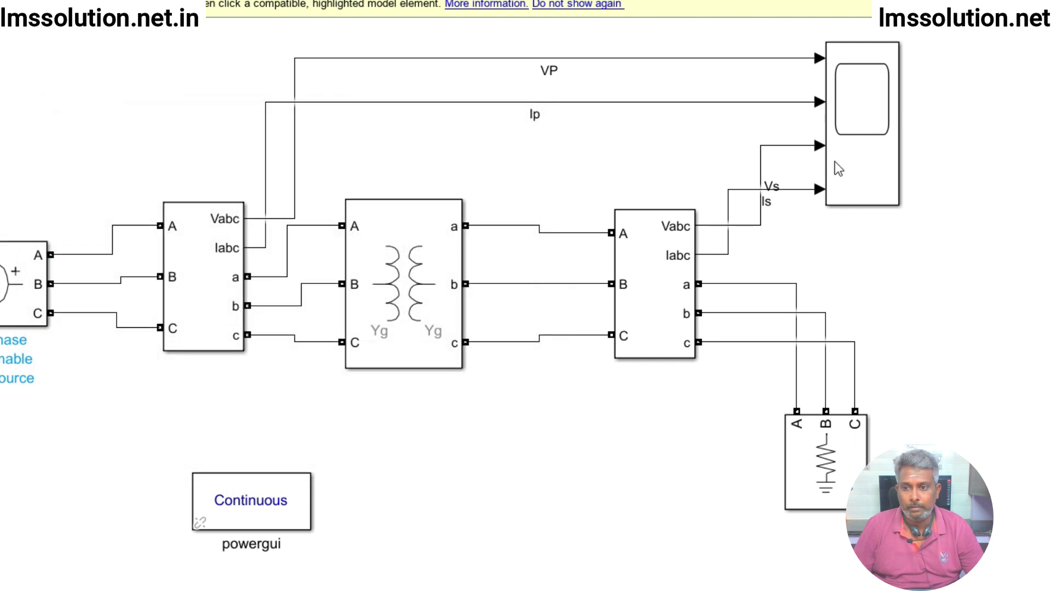
- Rerun the simulation with the new source amplitude and enlarge the Scope window to examine the four waveform plots
double_click(864, 120)
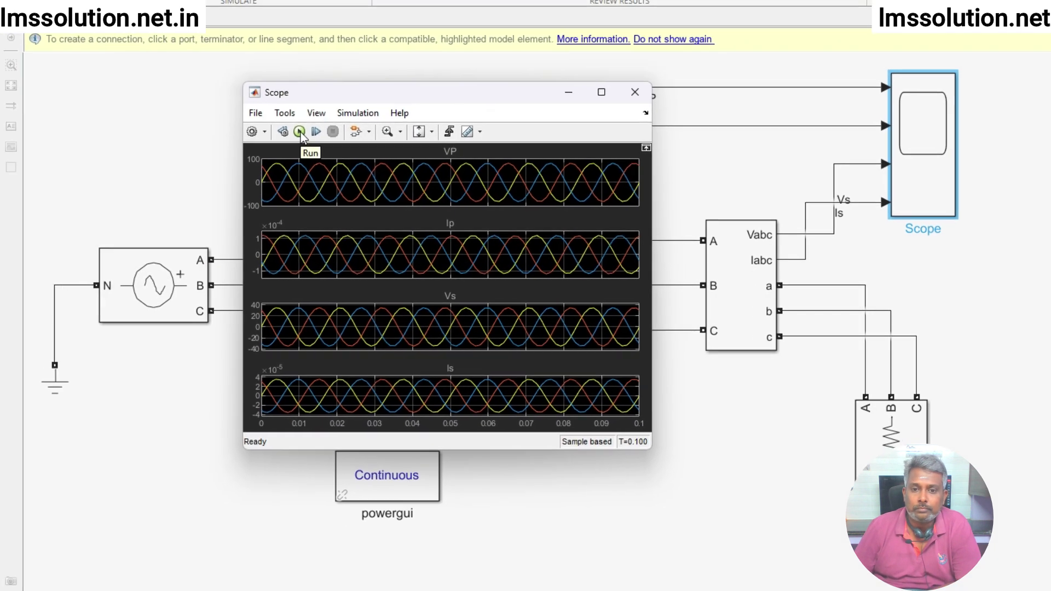
left_click(151, 108)
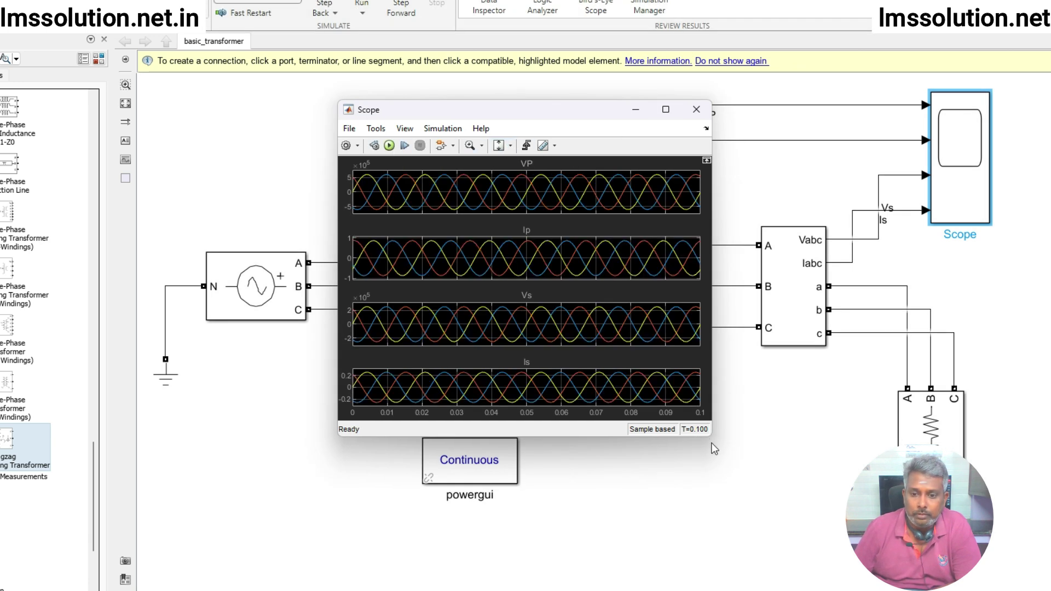
left_click_drag(711, 440, 761, 543)
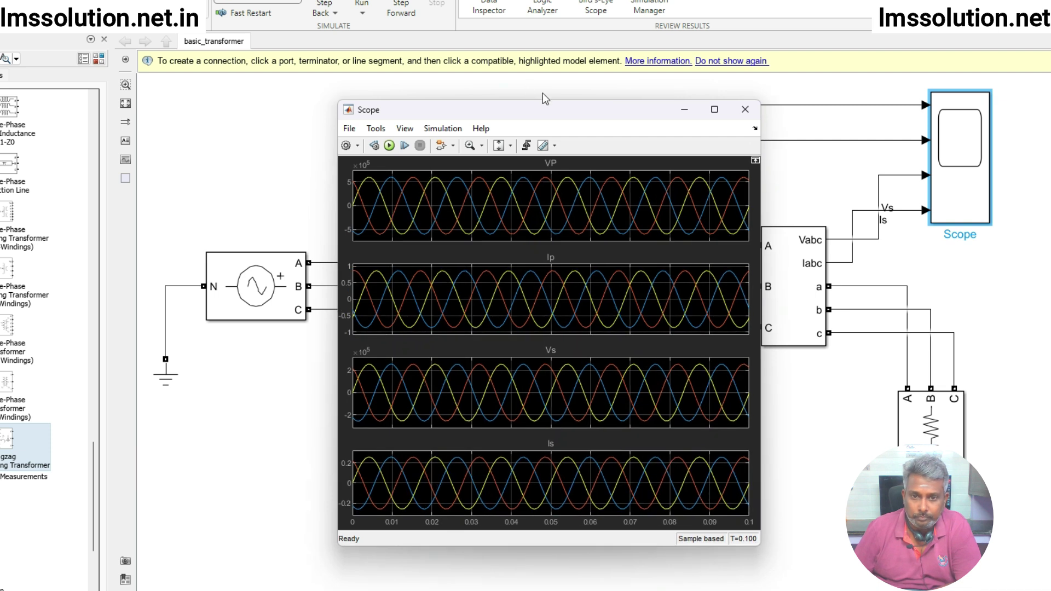
left_click_drag(543, 103, 513, 67)
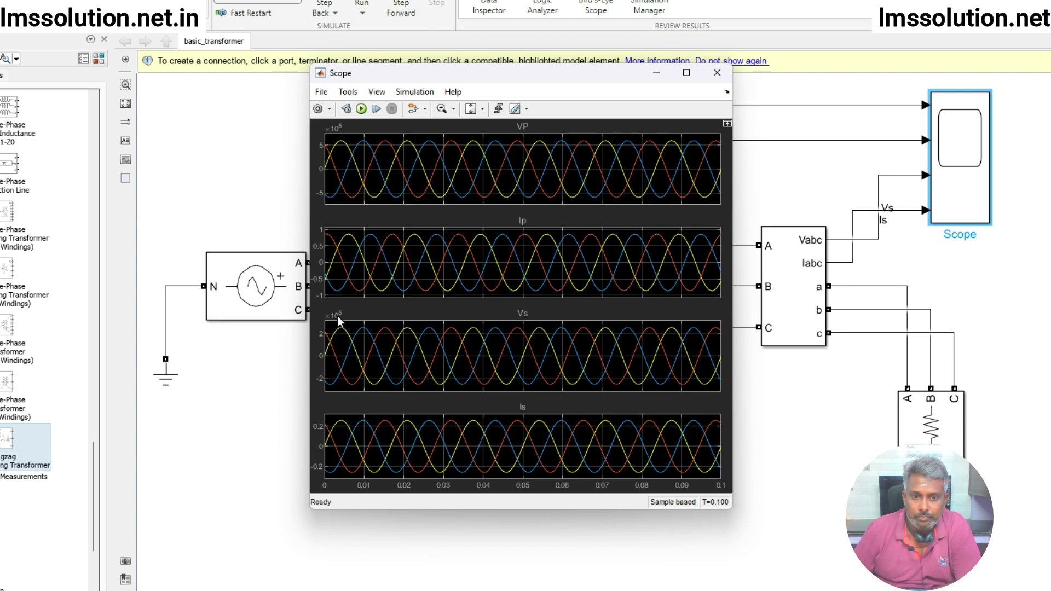
left_click(803, 434)
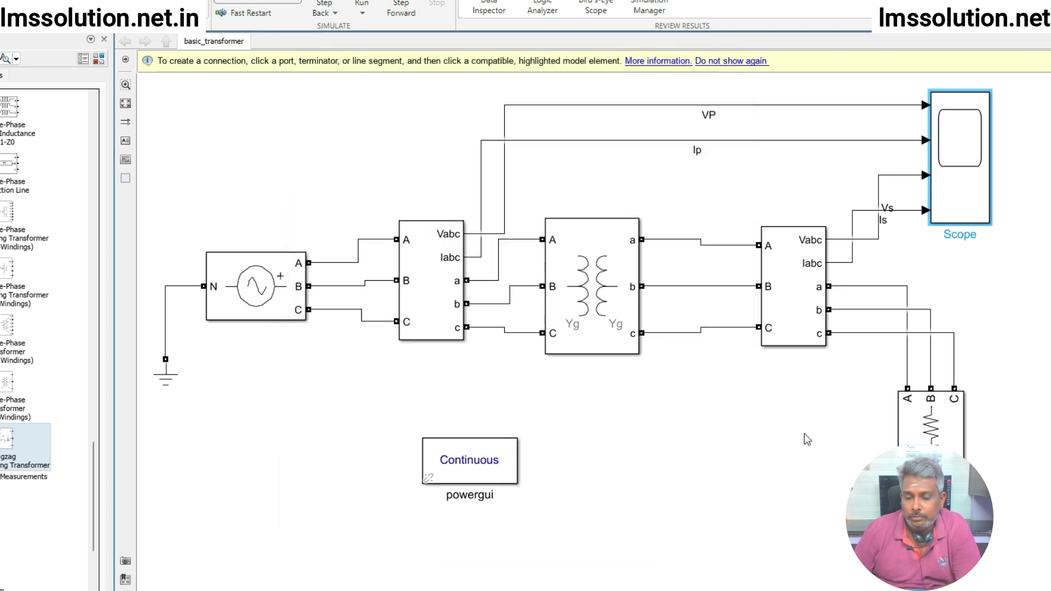
- Set the three-phase transformer's winding 1 phase-to-phase voltage to 315e3 in its block parameters
left_click(573, 313)
double_click(574, 314)
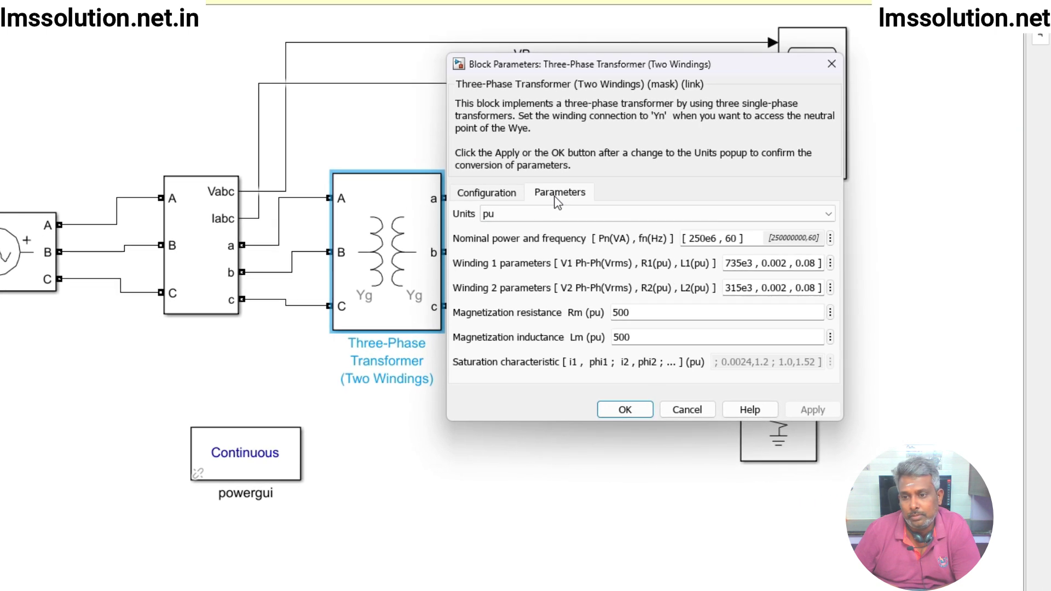
left_click(758, 266)
left_click(738, 264)
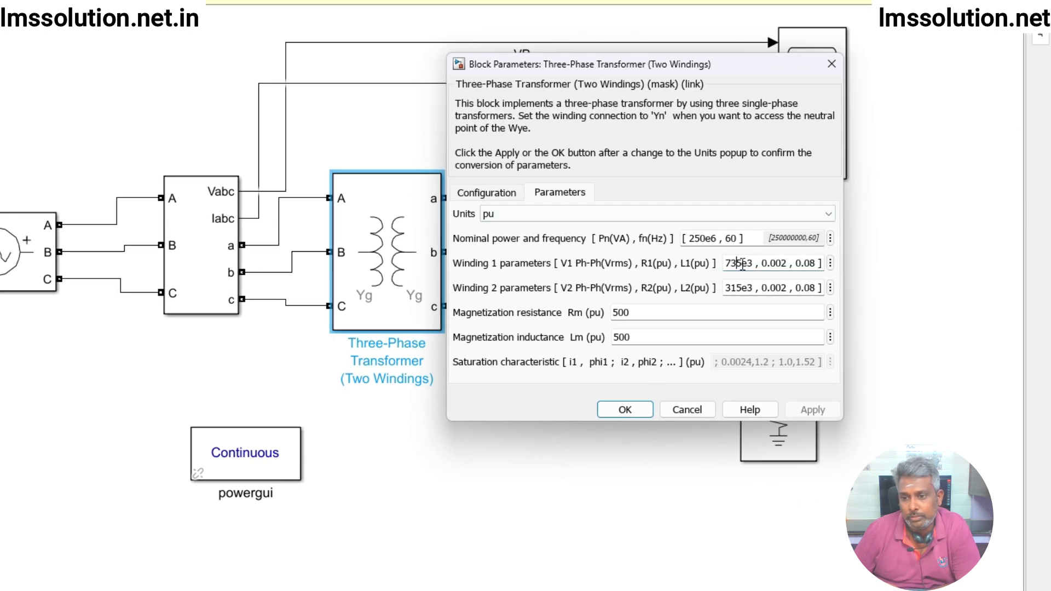
key("BackSpace")
key("BackSpace")
key("BackSpace")
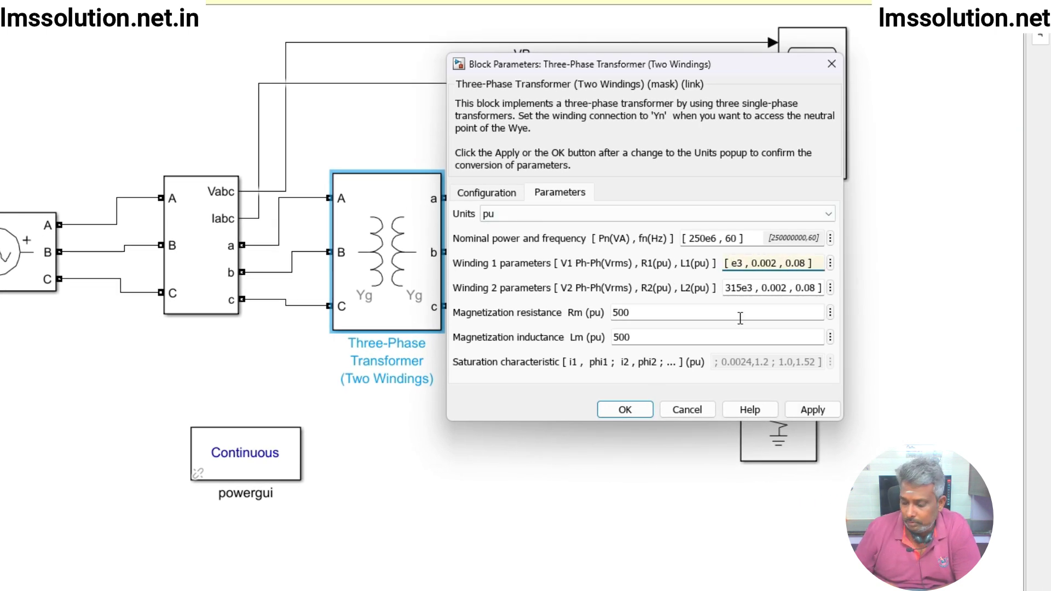
type("315")
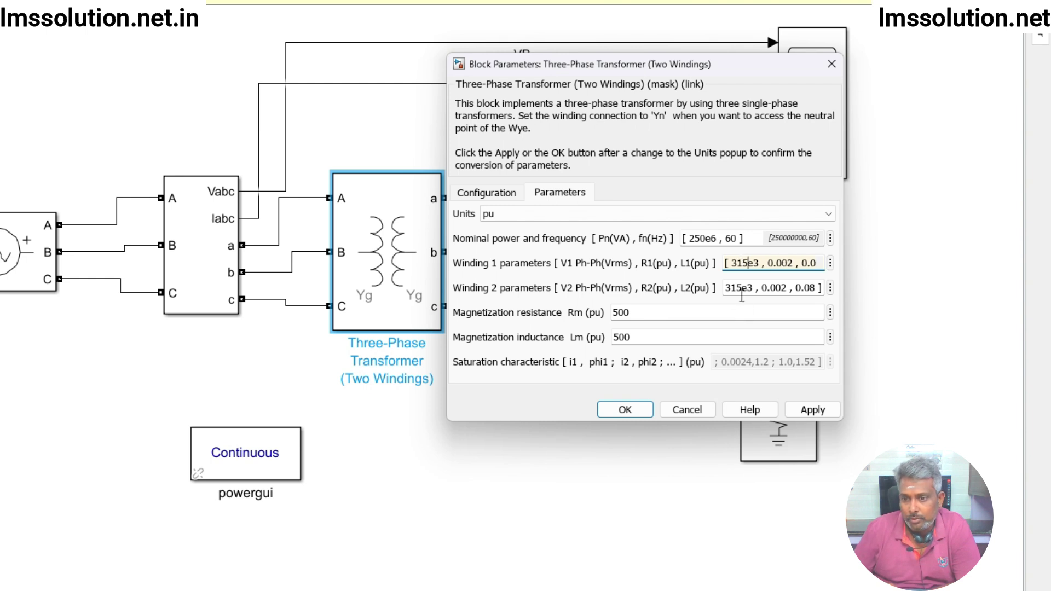
- Set the transformer's winding 2 phase-to-phase voltage to 735e3 and apply the swapped winding voltages
left_click(741, 296)
left_click(742, 296)
key("BackSpace")
key("BackSpace")
key("BackSpace")
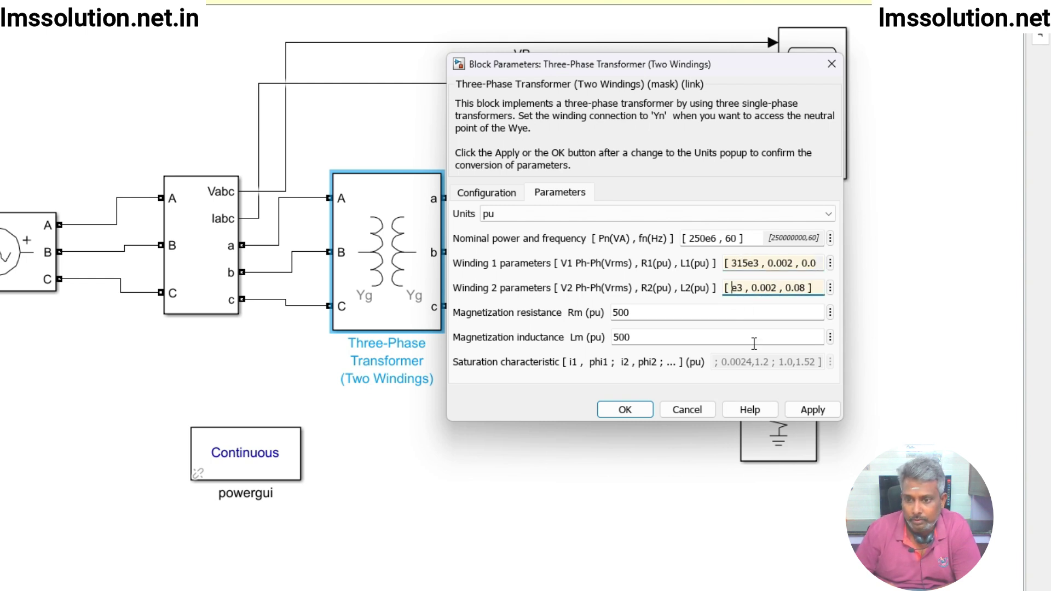
type("735")
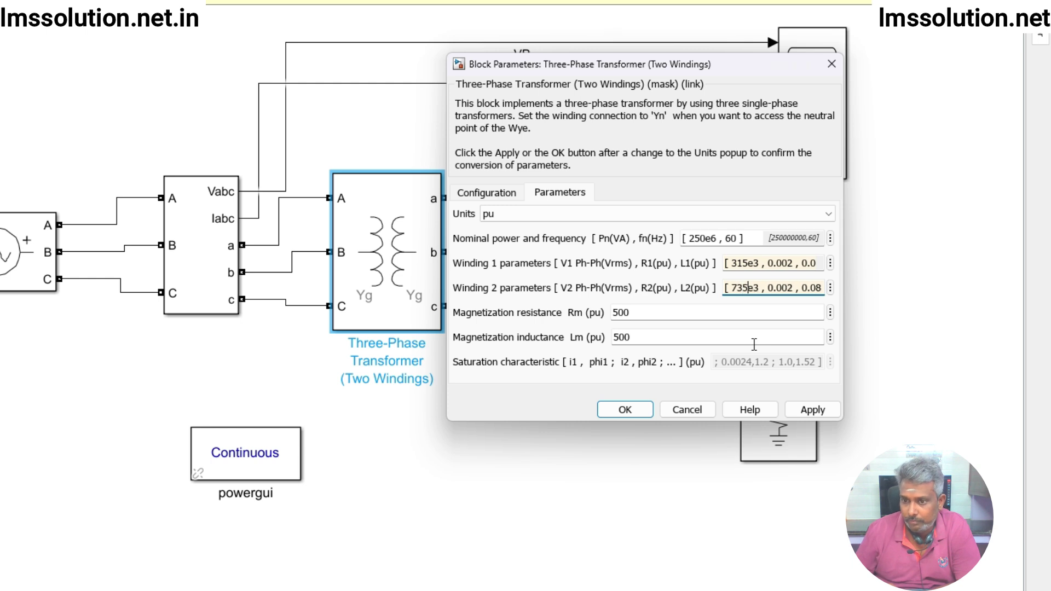
left_click(615, 412)
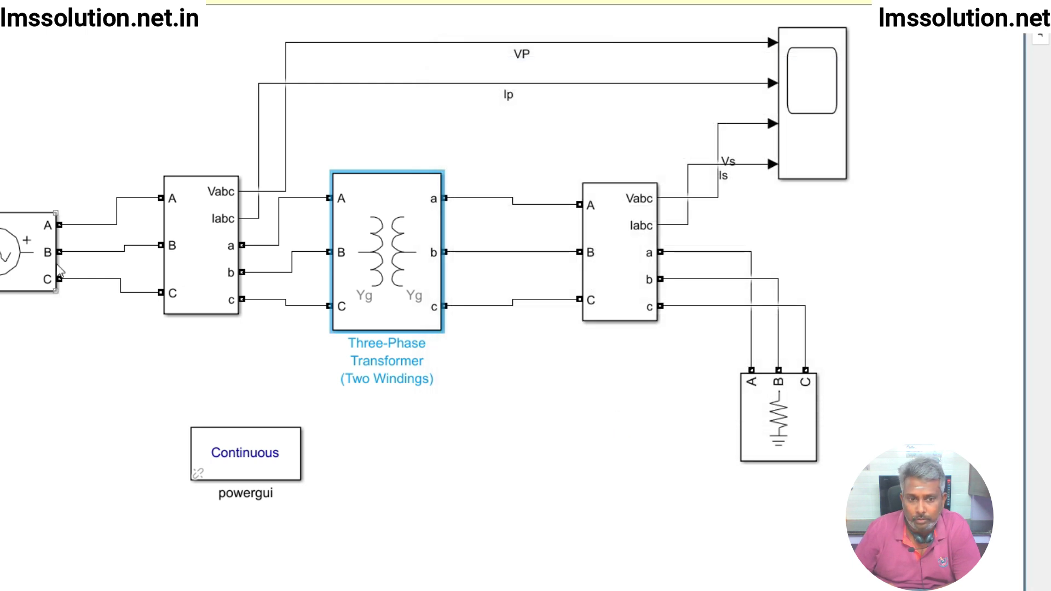
- Set the programmable voltage source's positive-sequence amplitude to match the transformer's 315e3 winding 1 voltage
left_click(9, 249)
double_click(10, 249)
left_click(413, 278)
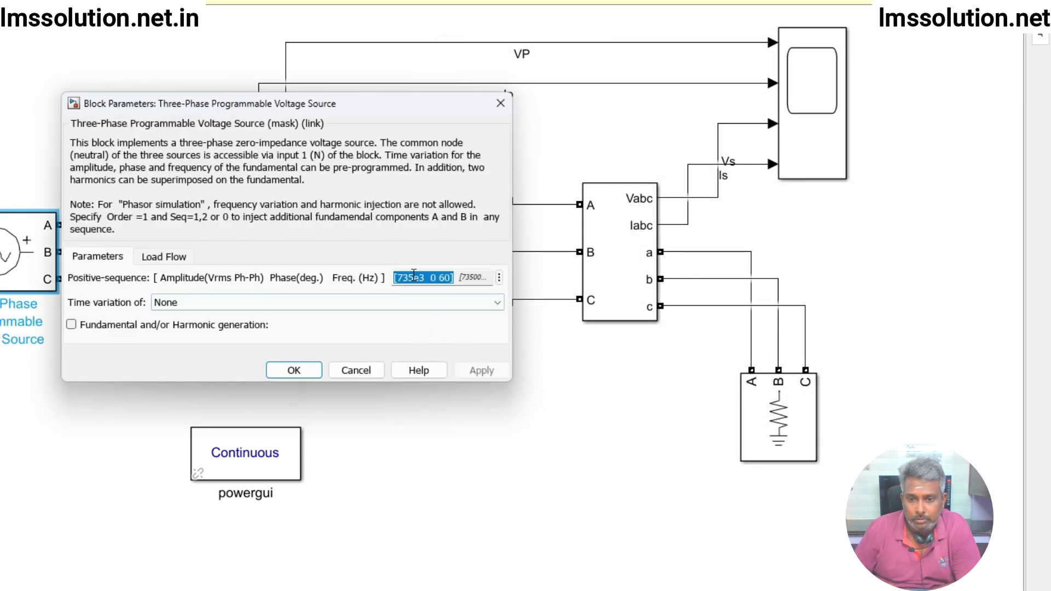
key("BackSpace")
key("BackSpace")
key("BackSpace")
type("31")
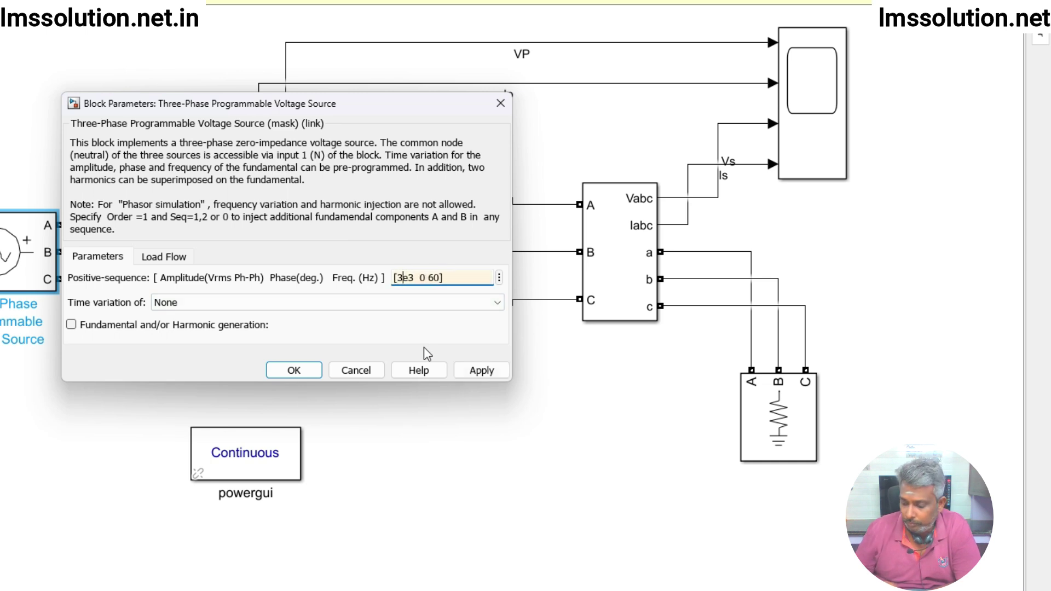
key("Return")
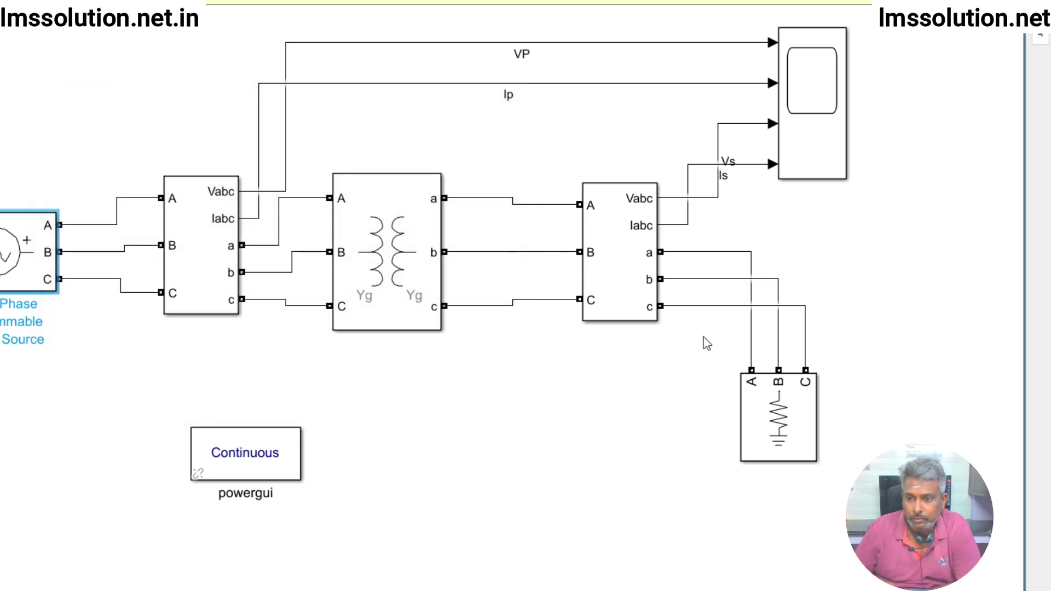
- Set the three-phase series RLC load's nominal phase-to-phase voltage to 735e3 to match the transformer's winding 2
double_click(763, 408)
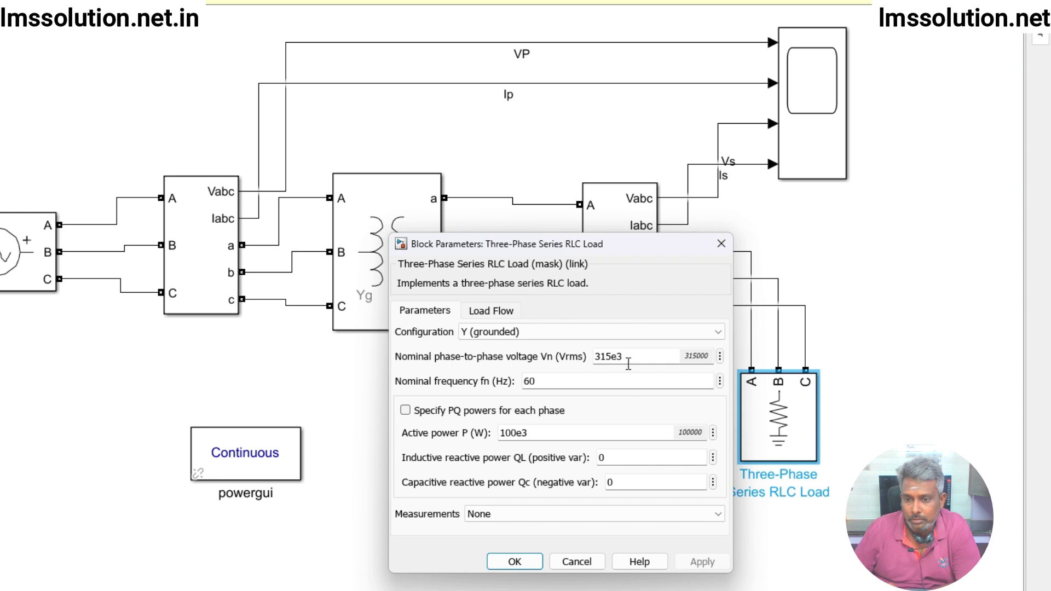
left_click_drag(629, 364, 596, 359)
left_click(612, 361)
type("7")
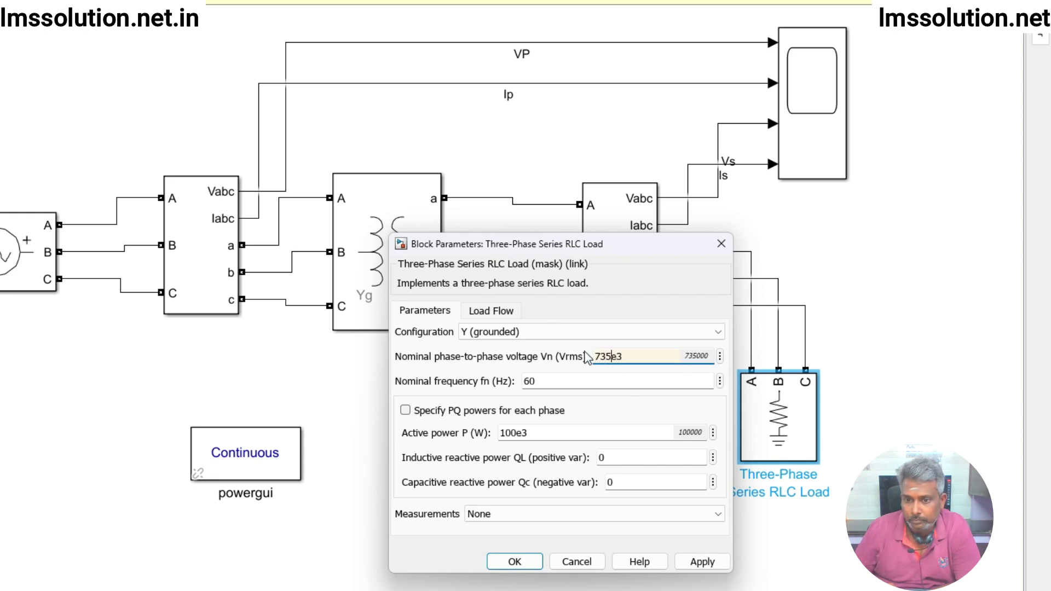
type("35")
left_click(517, 563)
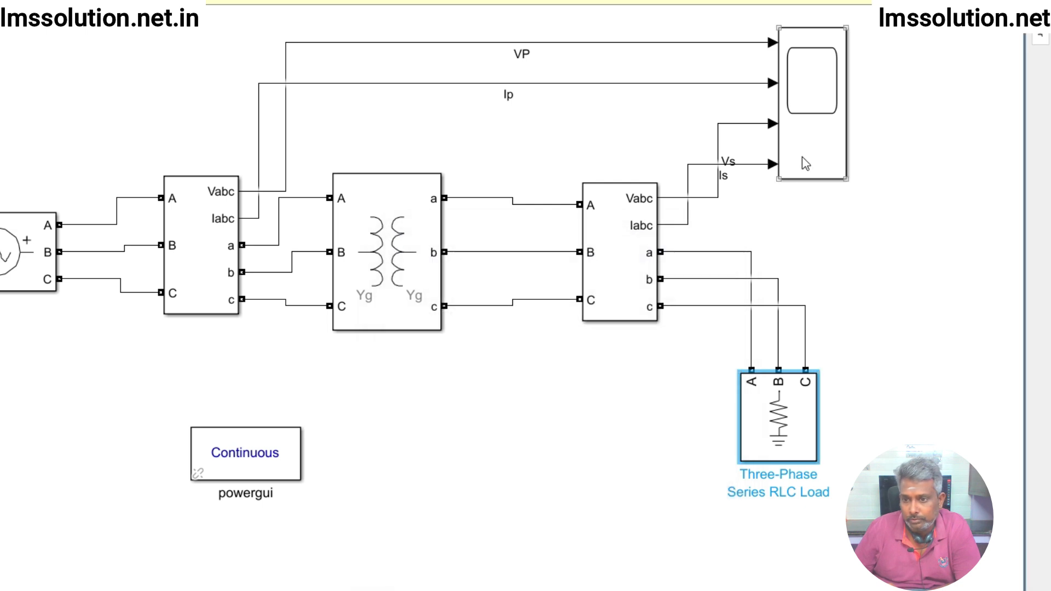
- Open the Scope to view the primary and secondary waveforms with the swapped winding voltages
left_click(807, 156)
double_click(809, 147)
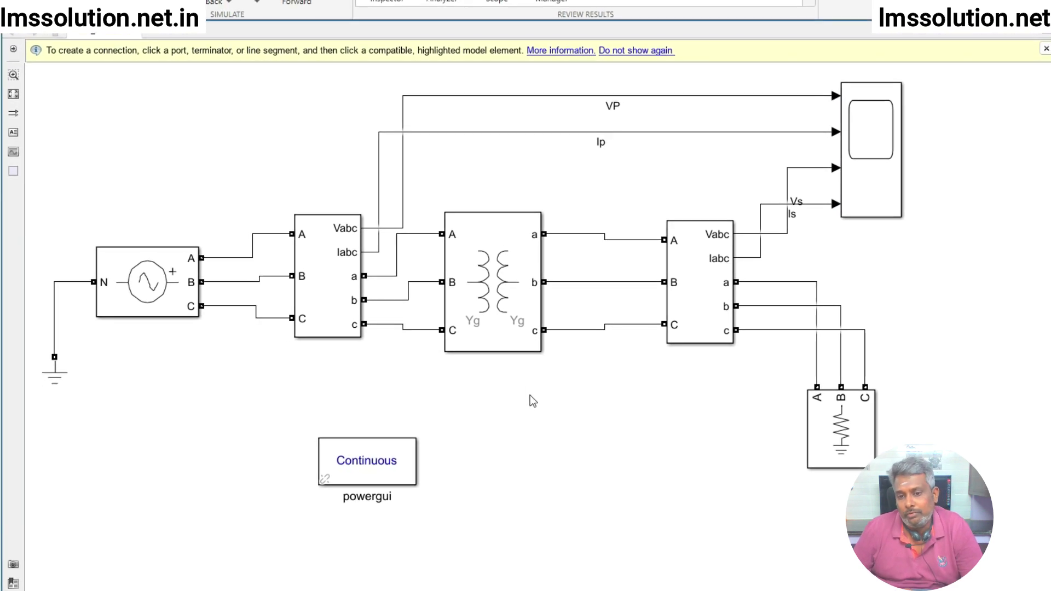
- Review the transformer's nominal power and frequency and its winding parameters in the block parameters, leaving the dialog closed
left_click(490, 312)
double_click(499, 313)
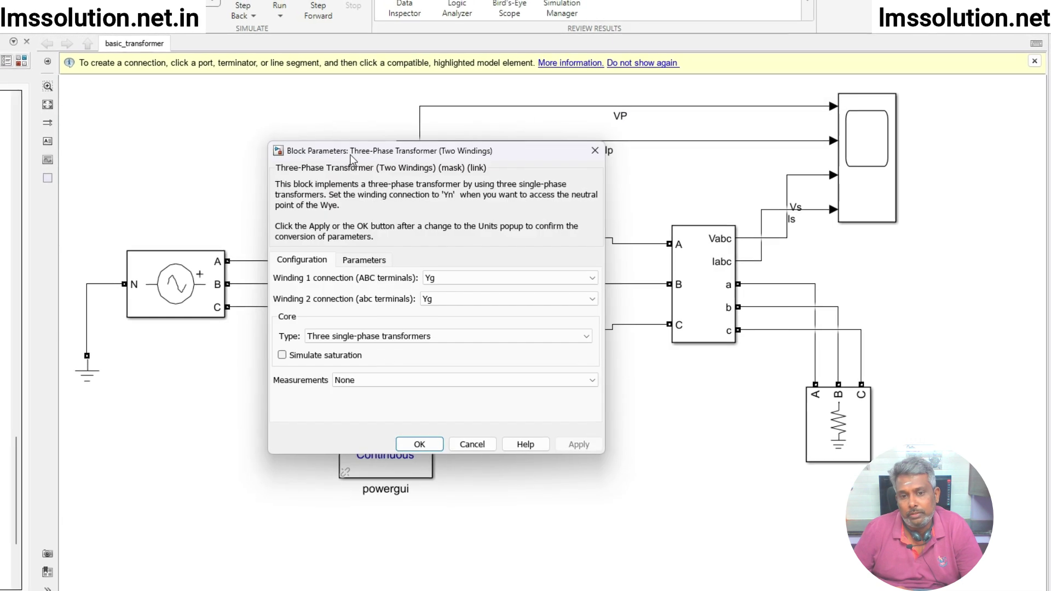
left_click(364, 260)
triple_click(502, 301)
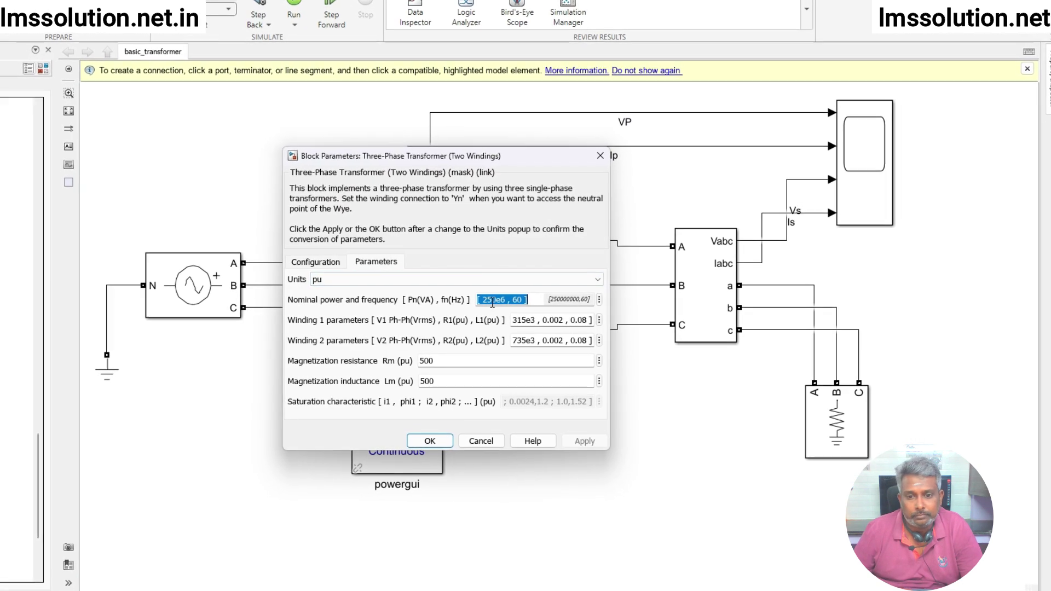
triple_click(525, 320)
left_click(524, 320)
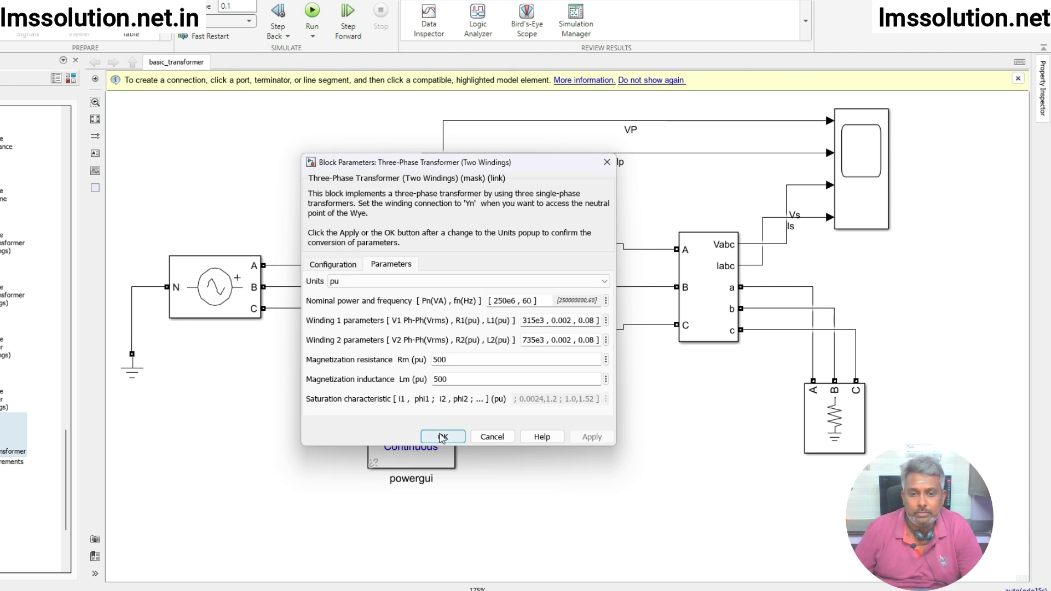
left_click_drag(438, 163, 465, 115)
left_click(483, 386)
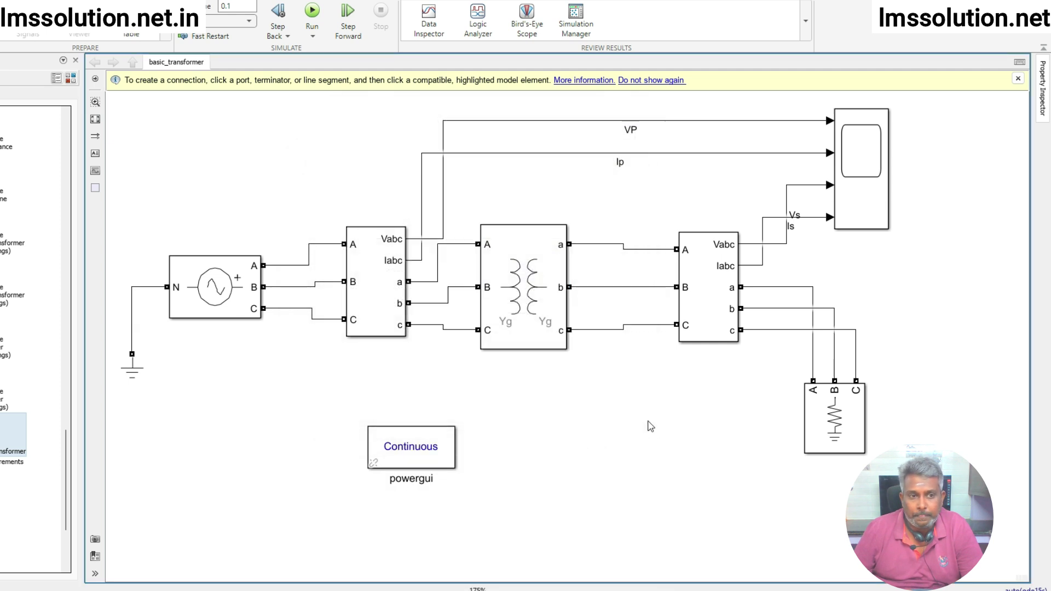